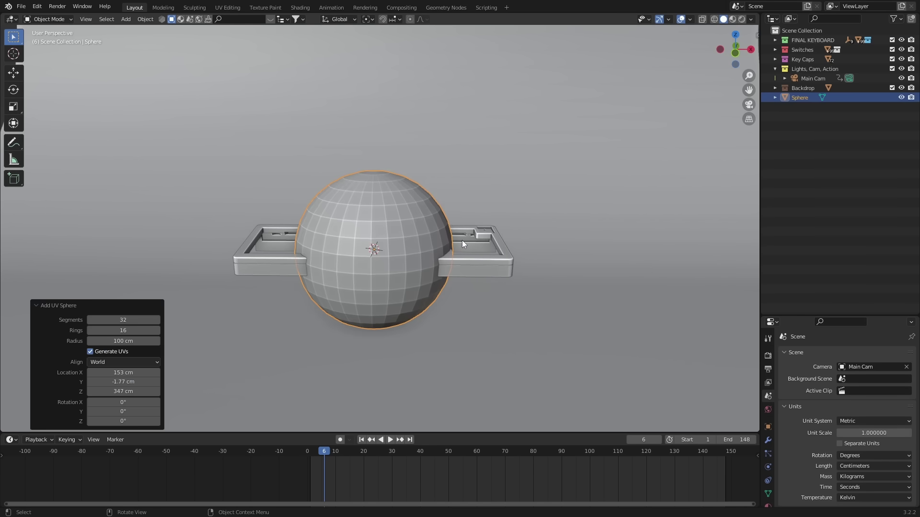
# Add a Subdivision modifier to the sphere and move it over the keyboard case.
pyautogui.click(769, 330)
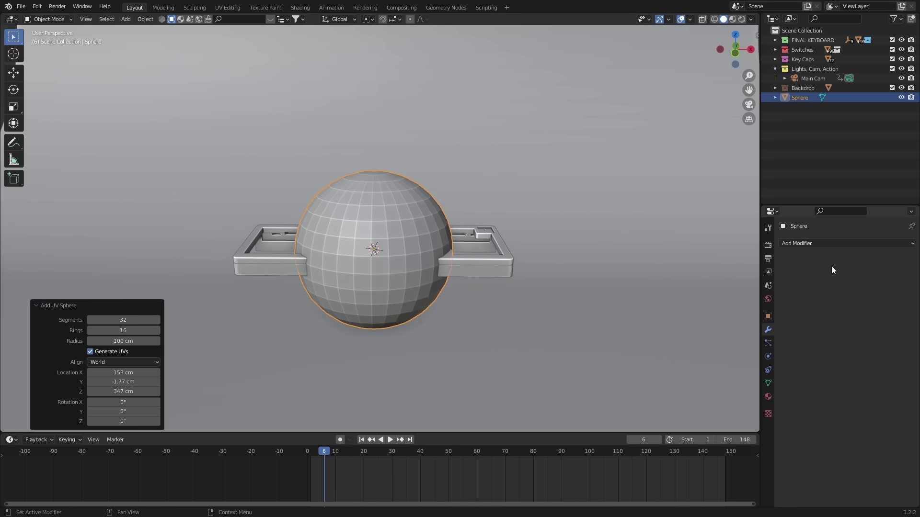
pyautogui.click(831, 243)
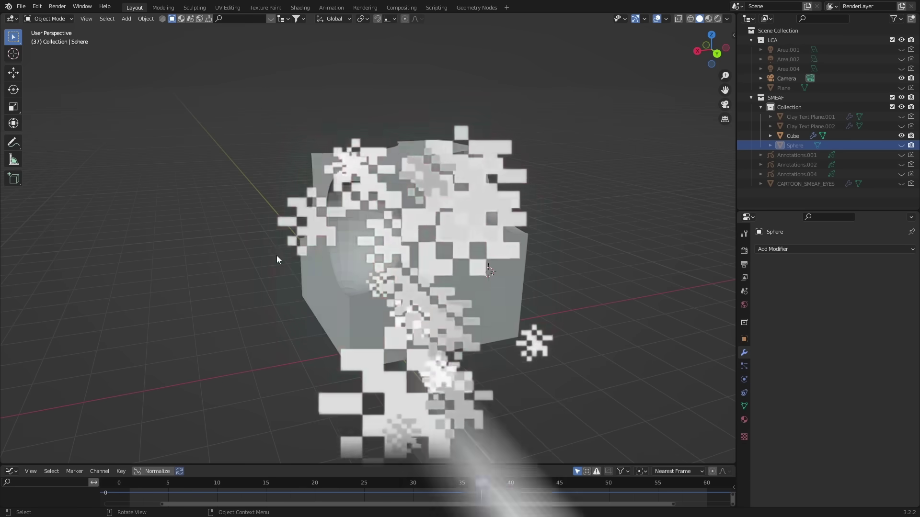
pyautogui.moveTo(277, 255); pyautogui.dragTo(510, 274, button='middle')
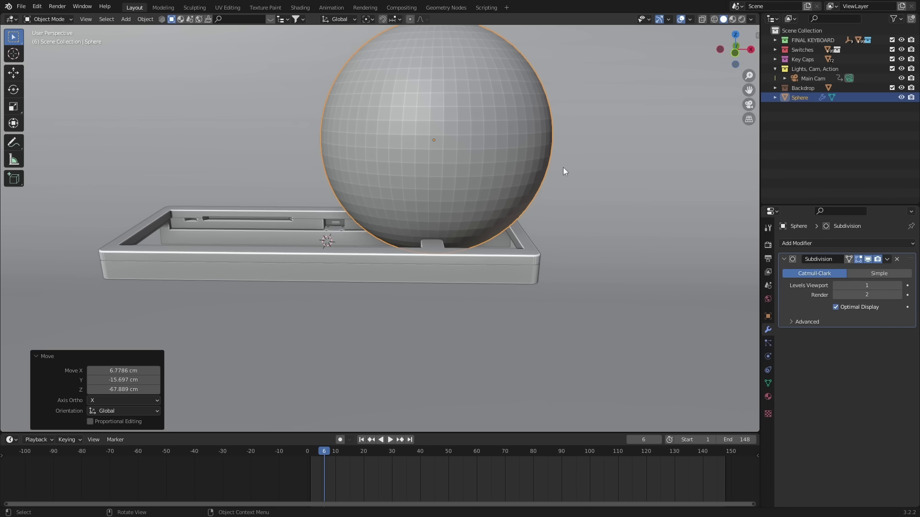
pyautogui.press('g')
pyautogui.click(534, 274)
# Add a Boolean Difference modifier to Top Half with Sphere as the object, and move the sphere into the case.
pyautogui.click(445, 254)
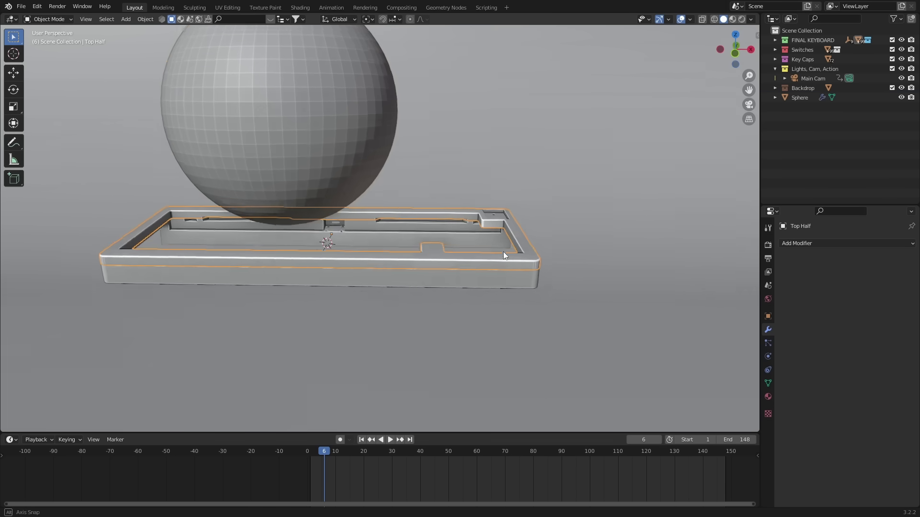
pyautogui.click(853, 244)
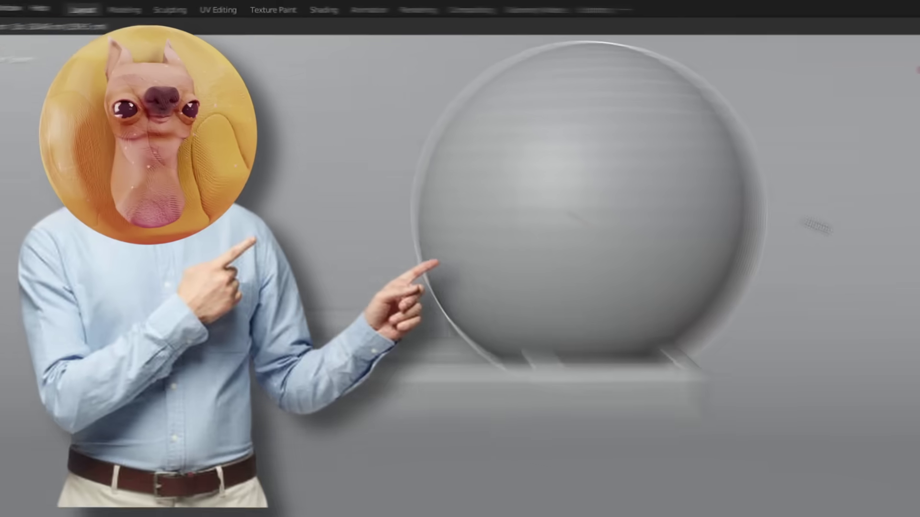
pyautogui.press('g')
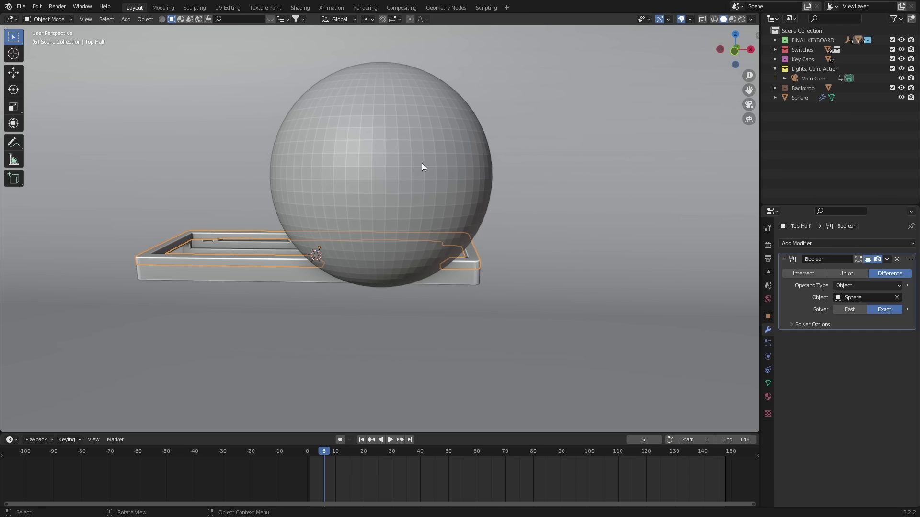
# Hide the sphere to inspect its cut in the case, and toggle the Boolean modifier's viewport display.
pyautogui.press('h')
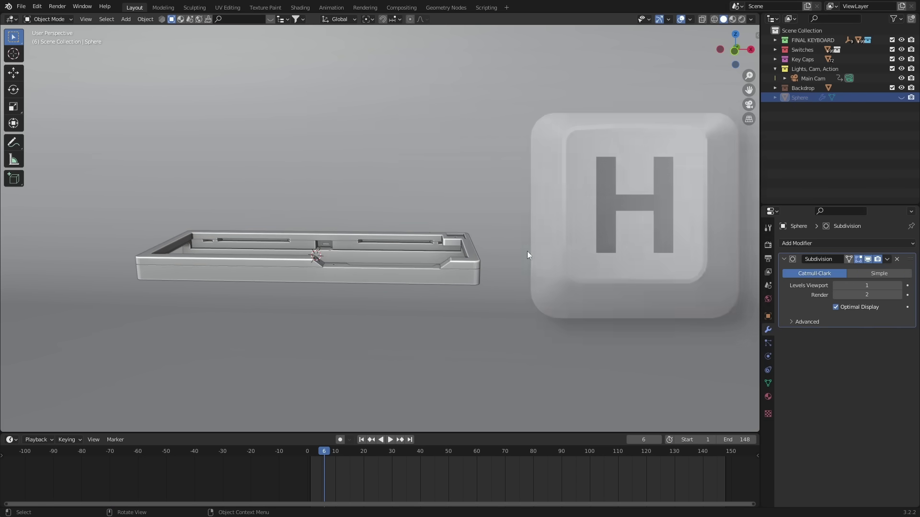
pyautogui.moveTo(528, 254); pyautogui.dragTo(493, 253, button='middle')
pyautogui.scroll(5, 489, 284)
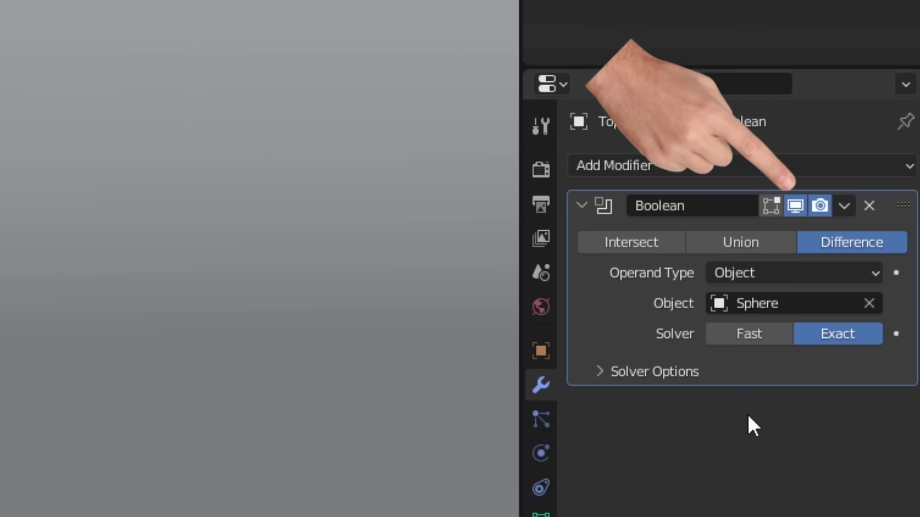
pyautogui.click(796, 207)
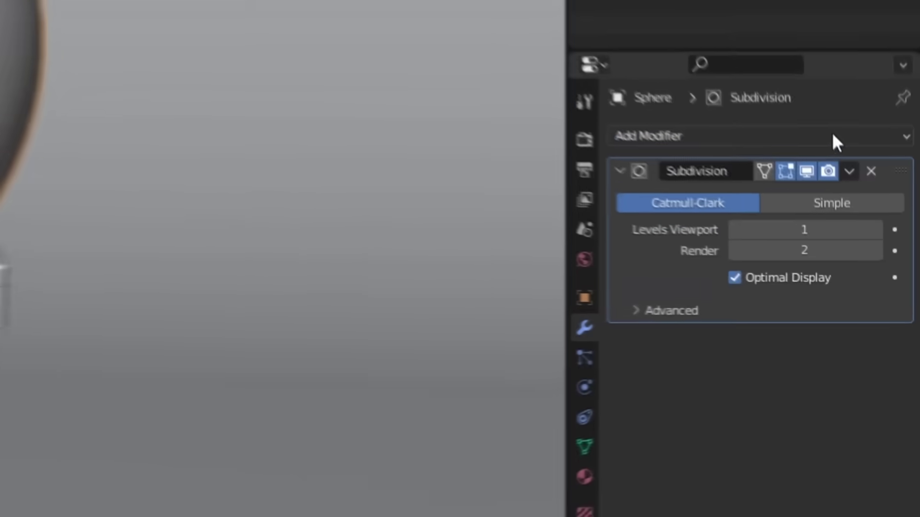
# Add a Displace modifier to the sphere and create a new texture for it.
pyautogui.click(833, 136)
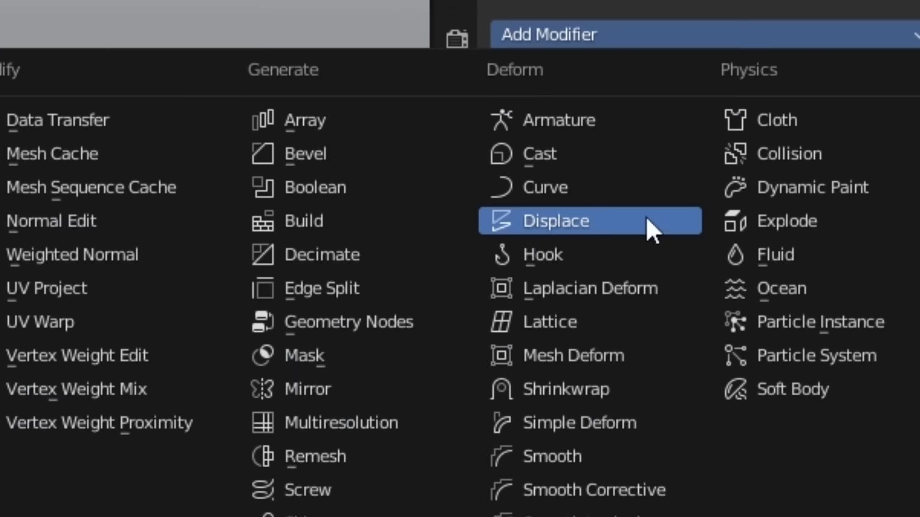
pyautogui.click(652, 229)
pyautogui.click(750, 253)
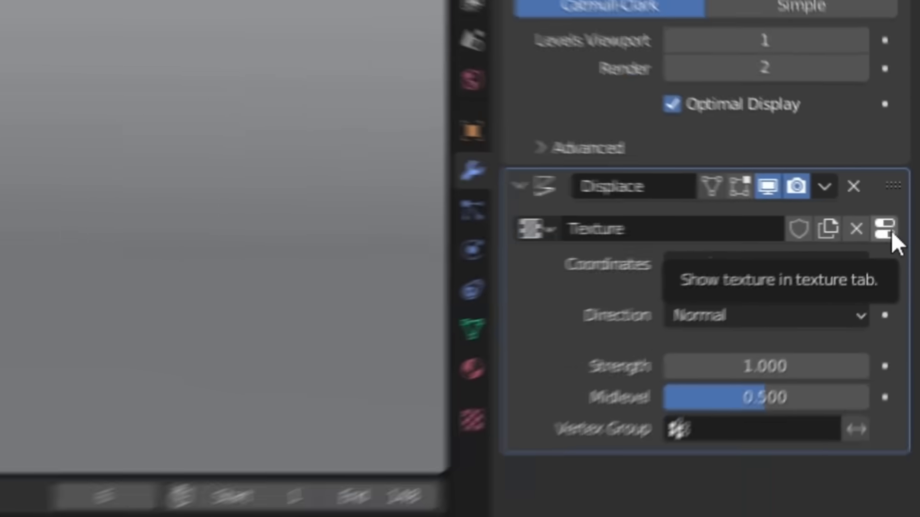
# Set the displacement texture's type to Clouds and increase its size and depth.
pyautogui.click(871, 235)
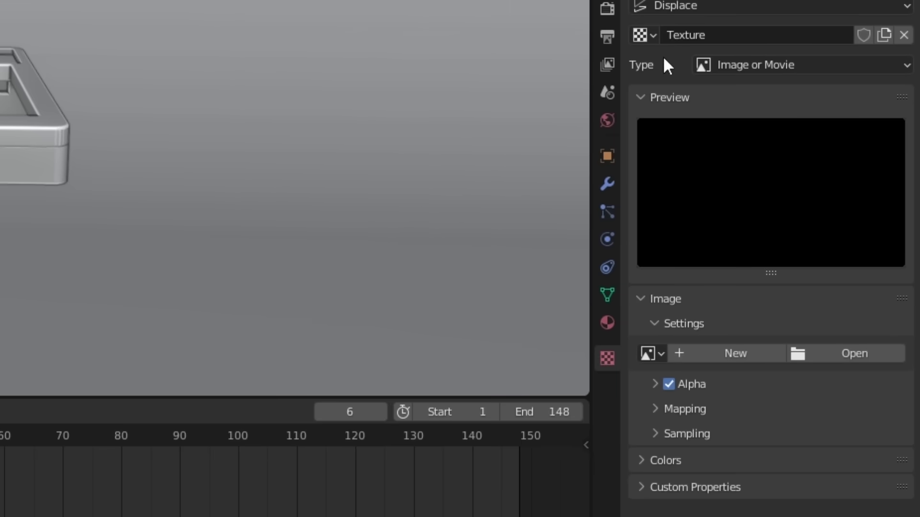
pyautogui.click(815, 62)
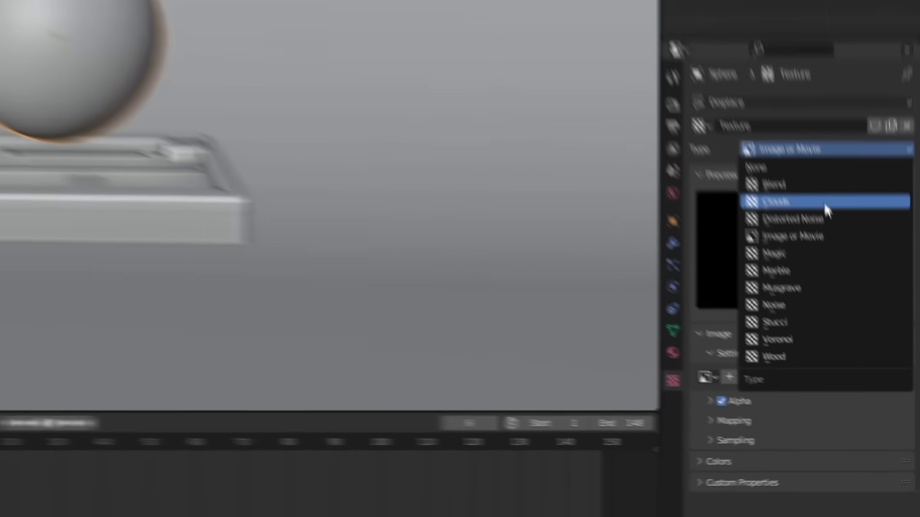
pyautogui.click(800, 138)
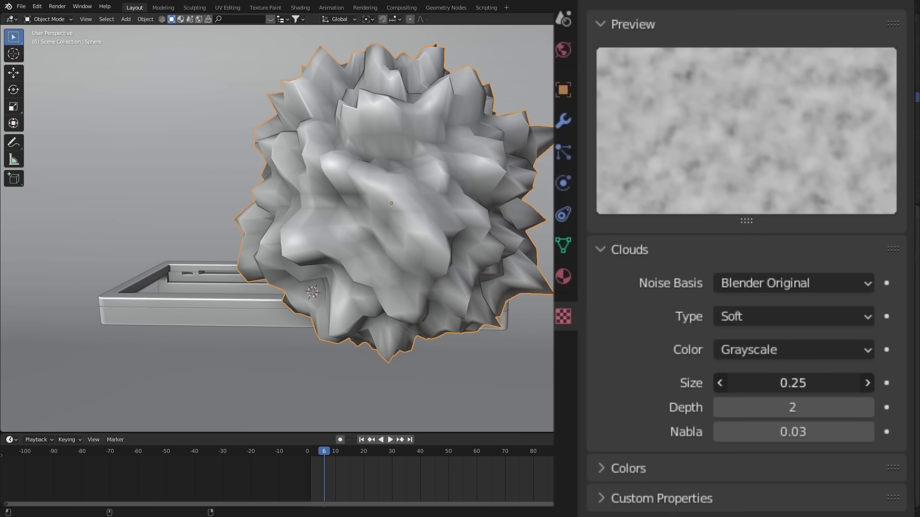
pyautogui.moveTo(793, 383); pyautogui.dragTo(838, 383)
pyautogui.moveTo(793, 407)
pyautogui.mouseDown()
pyautogui.moveTo(802, 408)
pyautogui.moveTo(776, 408)
pyautogui.moveTo(809, 410)
pyautogui.mouseUp()
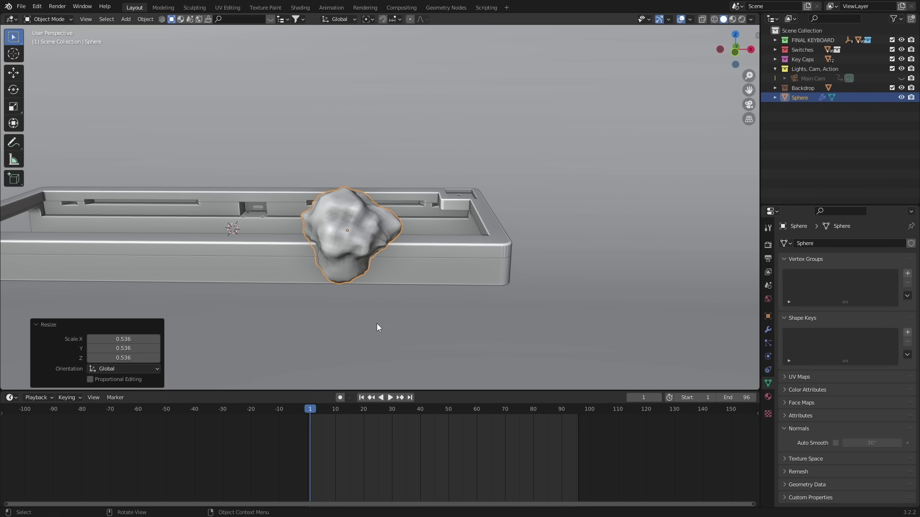
# Turn on auto keying for the sphere's animation at frame 1.
pyautogui.moveTo(377, 328)
pyautogui.mouseDown(button='middle')
pyautogui.moveTo(390, 317)
pyautogui.moveTo(387, 335)
pyautogui.mouseUp(button='middle')
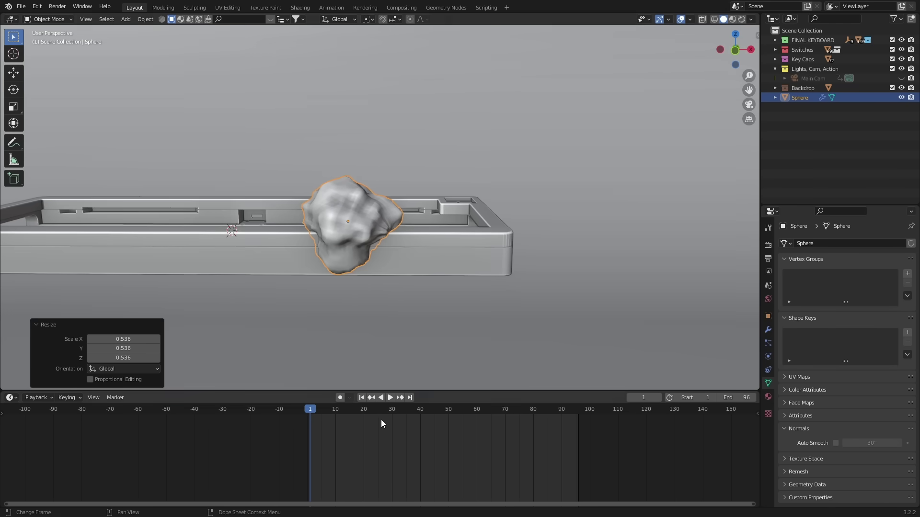
pyautogui.click(340, 397)
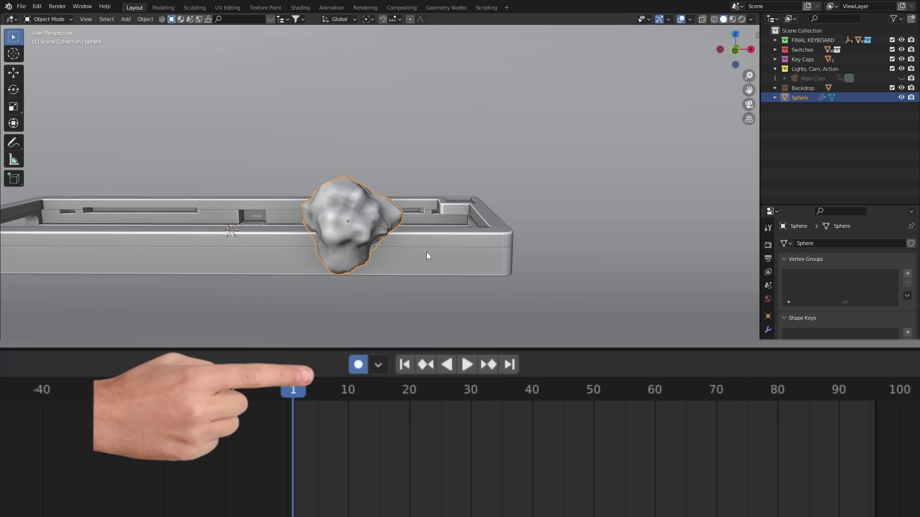
# Try animating the sphere by transforming it at successive frames, including a move and trackball rotation at frame 50.
pyautogui.click(564, 172)
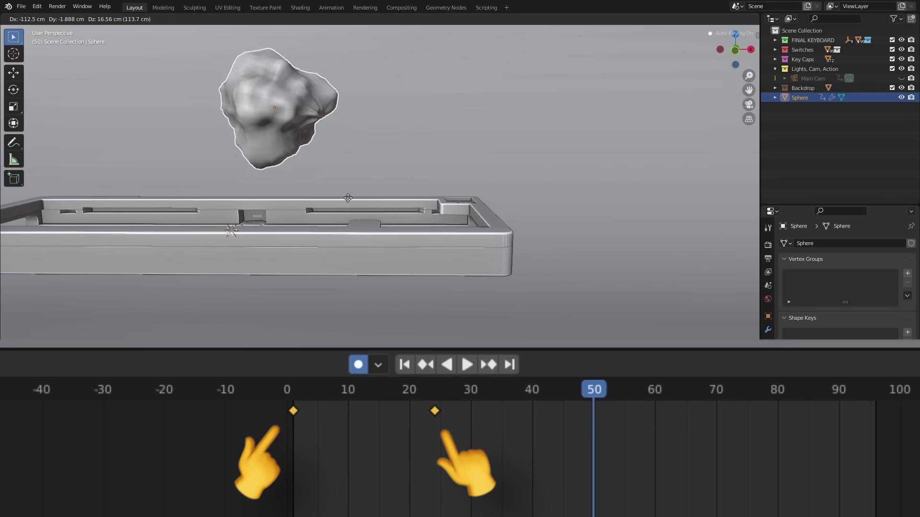
pyautogui.click(316, 178)
pyautogui.press('s')
pyautogui.press('Escape')
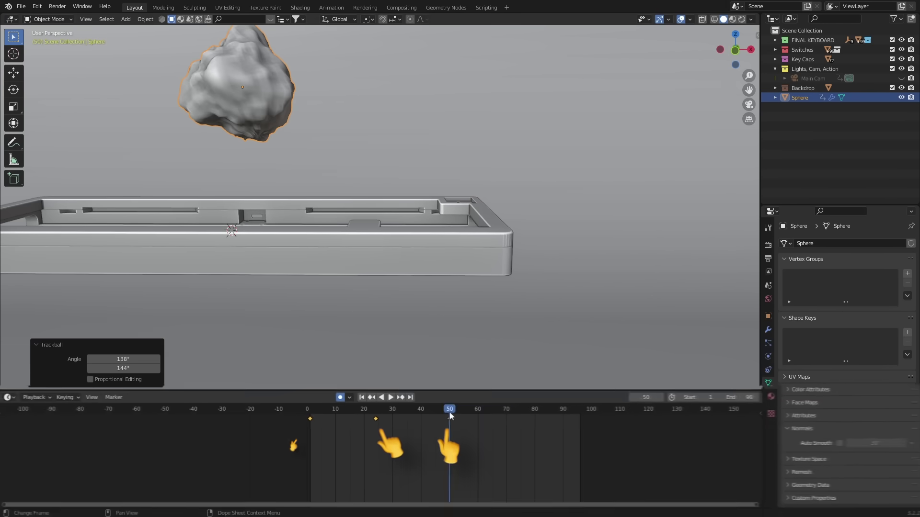
pyautogui.hotkey('shift', 'Left')
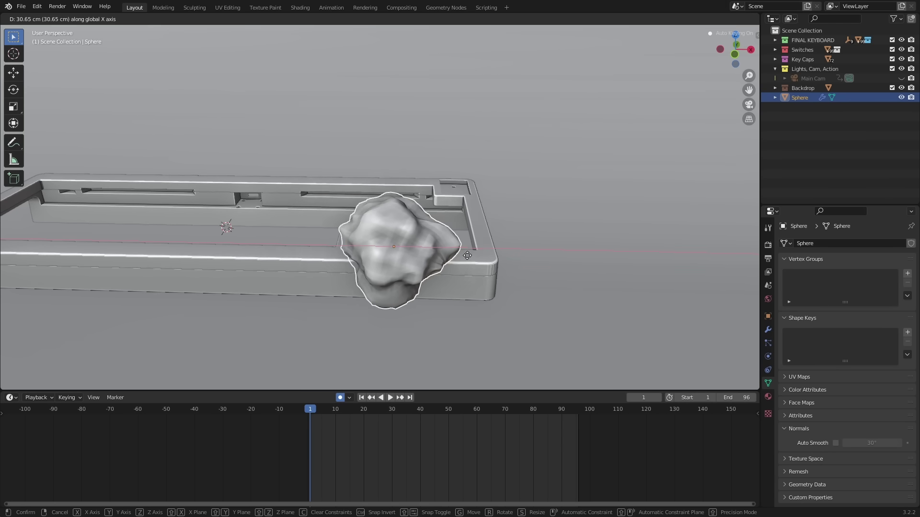
# Position the sphere over the case's corner along the X axis at frame 1 and play the animation forward.
pyautogui.click(532, 218)
pyautogui.press('space')
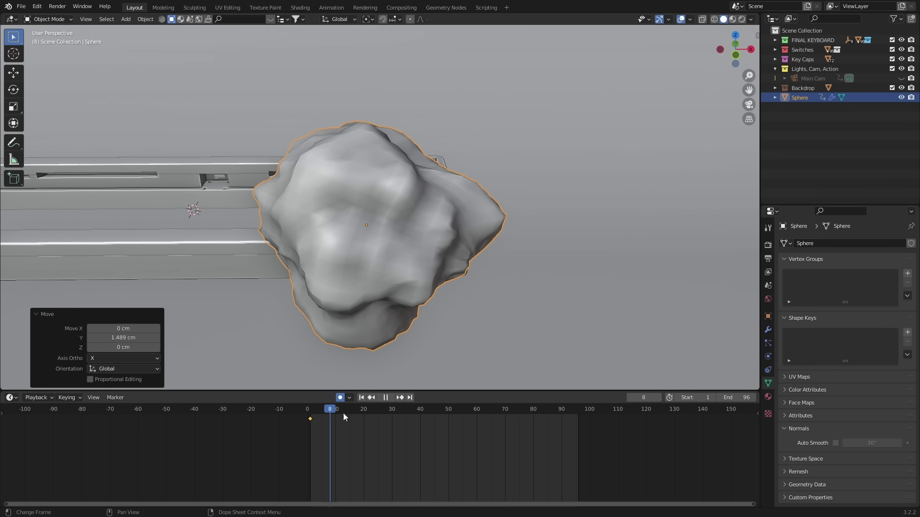
pyautogui.press('space')
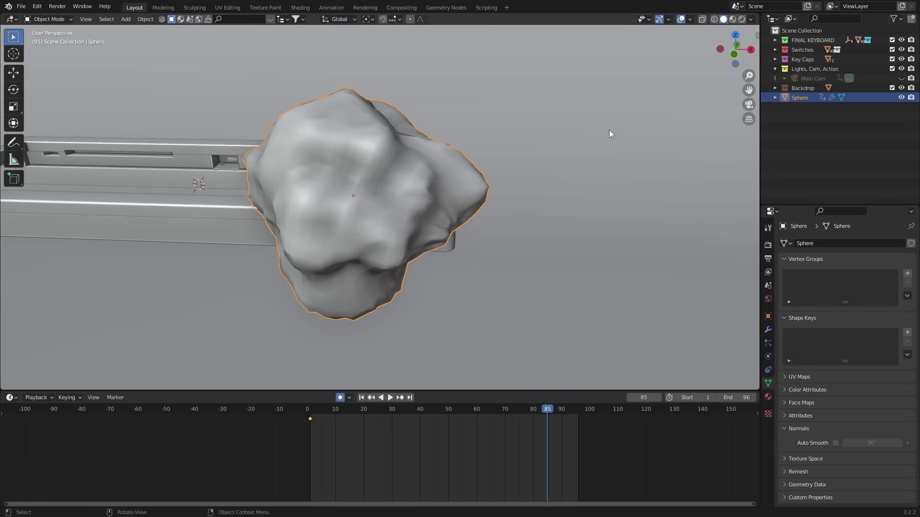
# At frame 85, scale the sphere down to a tiny size and move it along the X axis toward the case's corner.
pyautogui.press('s')
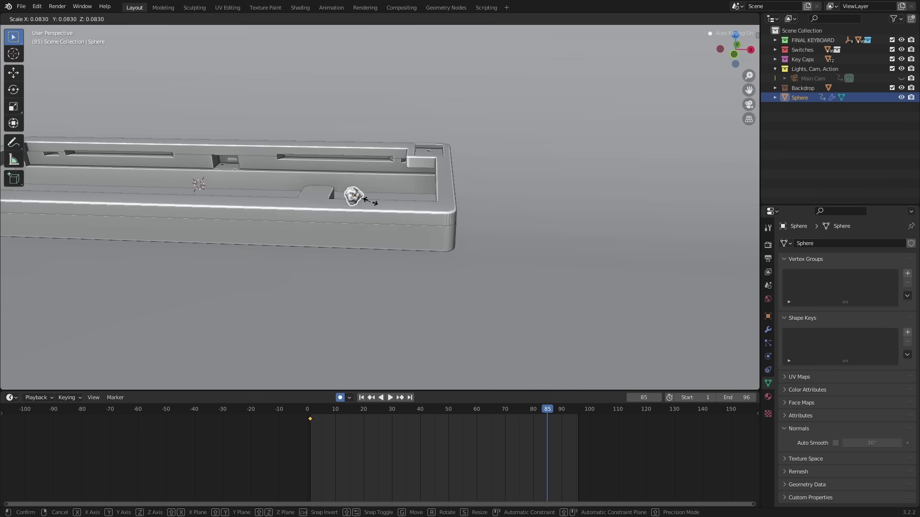
pyautogui.scroll(3, 418, 207)
pyautogui.press('g')
pyautogui.press('x')
pyautogui.click(491, 238)
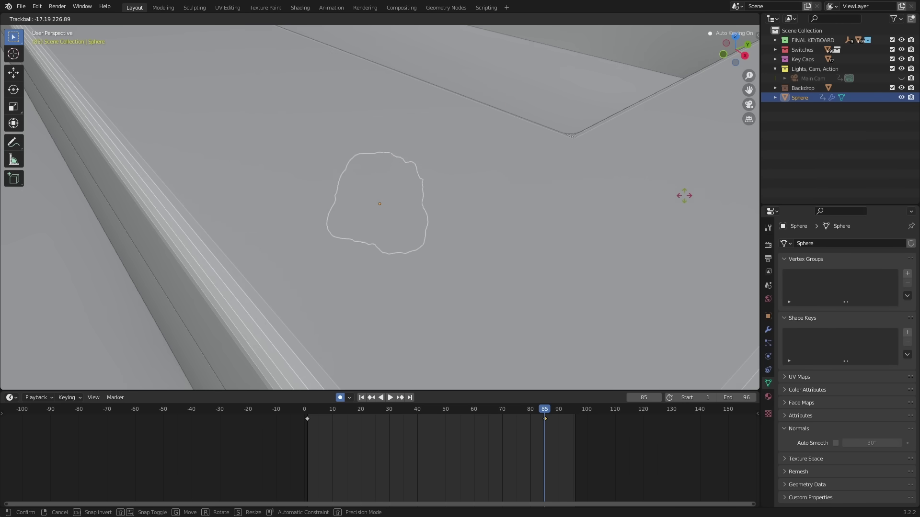
# Rotate the sphere freely at frame 85 and play back the animation.
pyautogui.moveTo(688, 211); pyautogui.dragTo(493, 209, button='middle')
pyautogui.press('space')
pyautogui.click(308, 431)
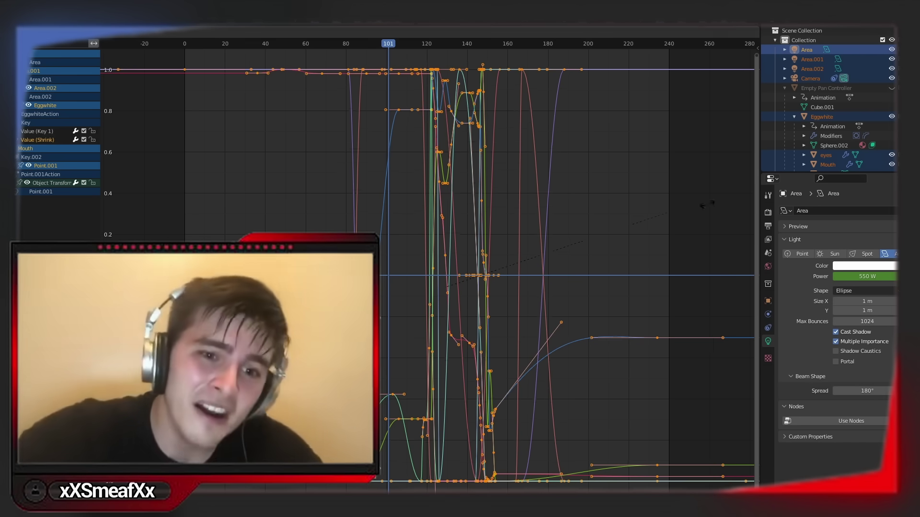
pyautogui.moveTo(620, 212); pyautogui.dragTo(476, 278)
pyautogui.moveTo(656, 339); pyautogui.dragTo(655, 370)
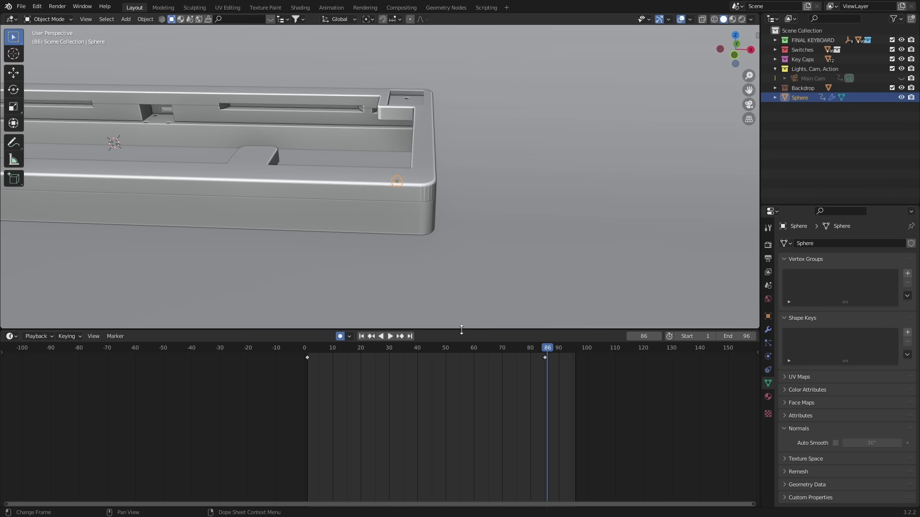
# Switch the timeline to the Graph Editor, select all of the sphere's keyframes and set their interpolation to Bezier.
pyautogui.hotkey('ctrl', 'Tab')
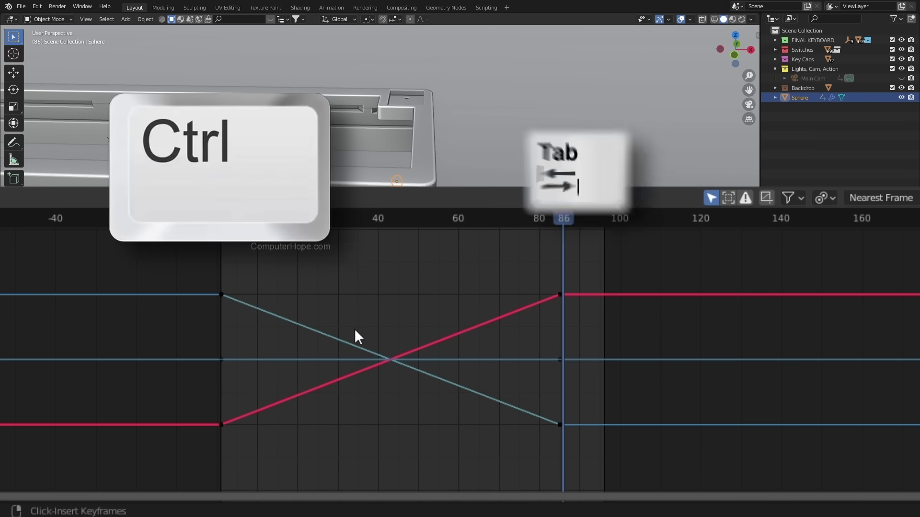
pyautogui.hotkey('shift', 'Left')
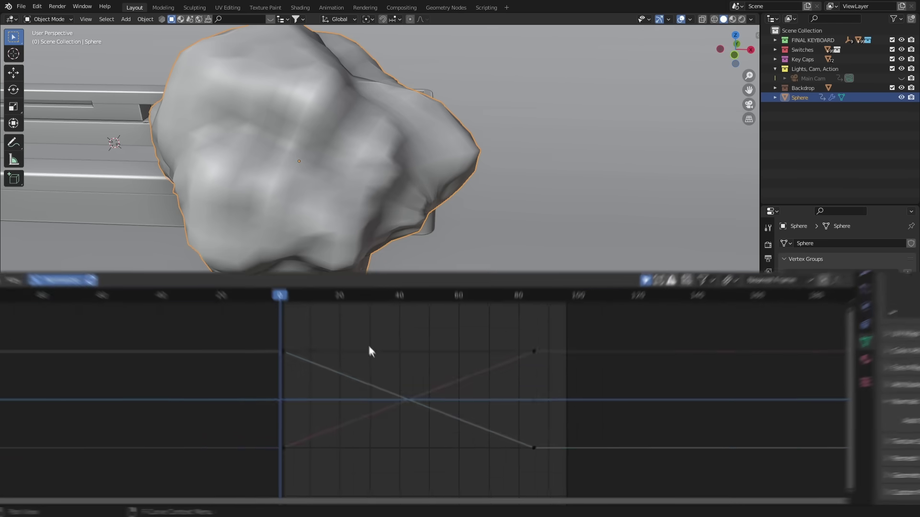
pyautogui.press('a')
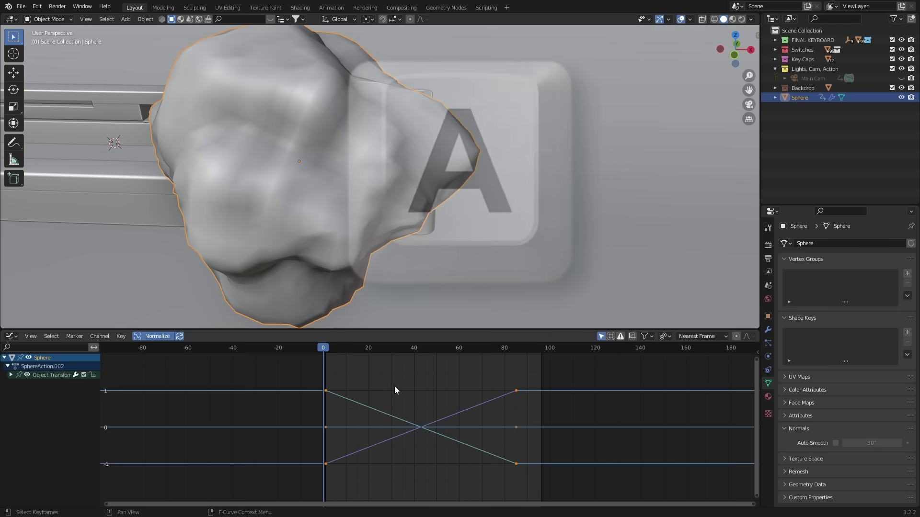
pyautogui.press('t')
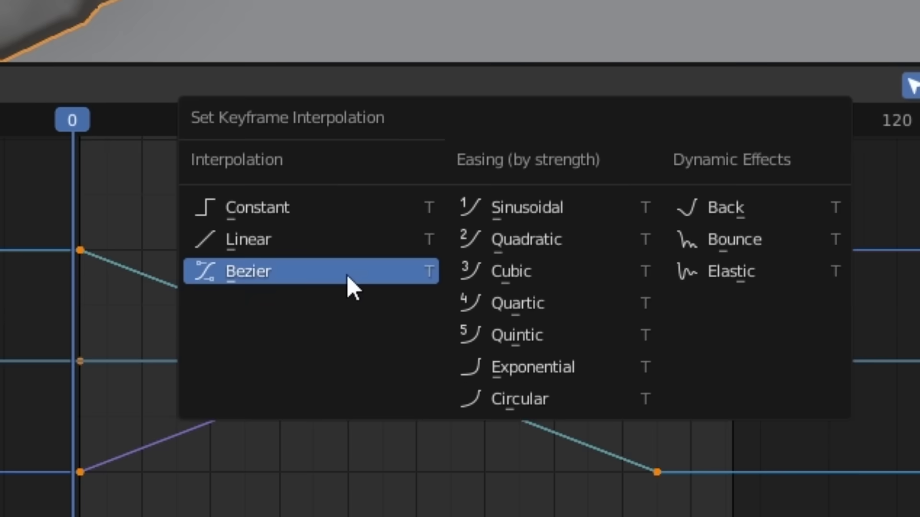
pyautogui.click(320, 314)
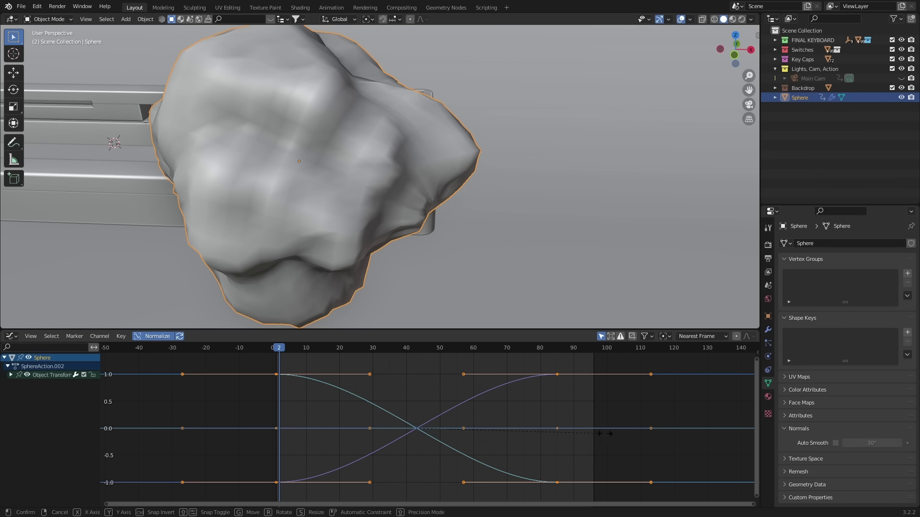
# Change the Graph Editor's pivot point and scale the keyframe handles around each keyframe's own centre for a steeper easing curve.
pyautogui.press('s')
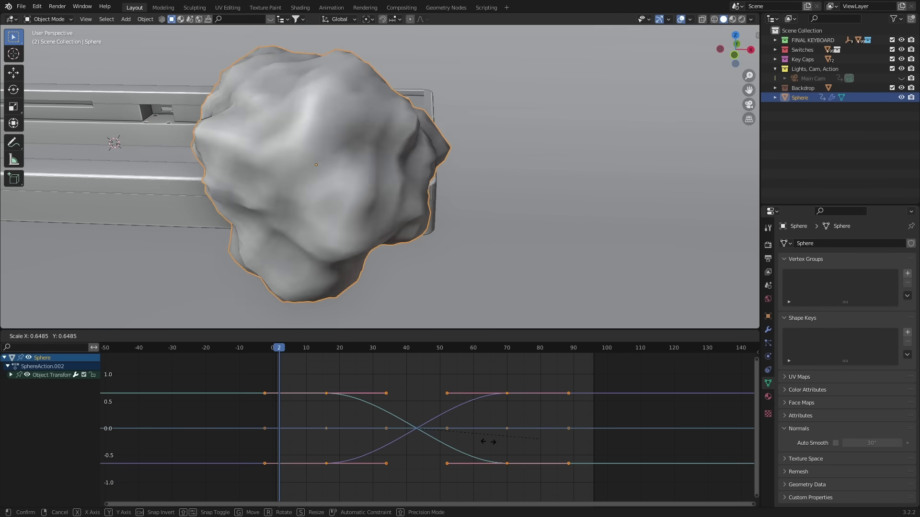
pyautogui.click(541, 443)
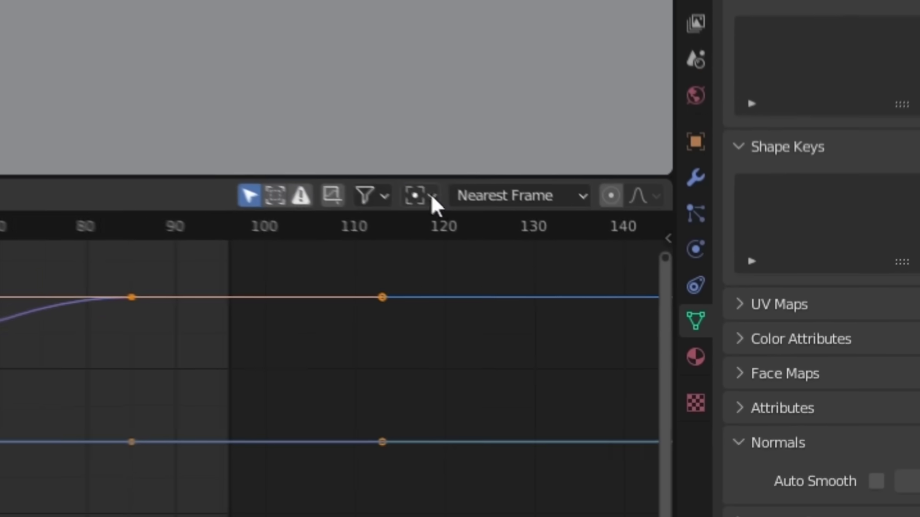
pyautogui.click(431, 195)
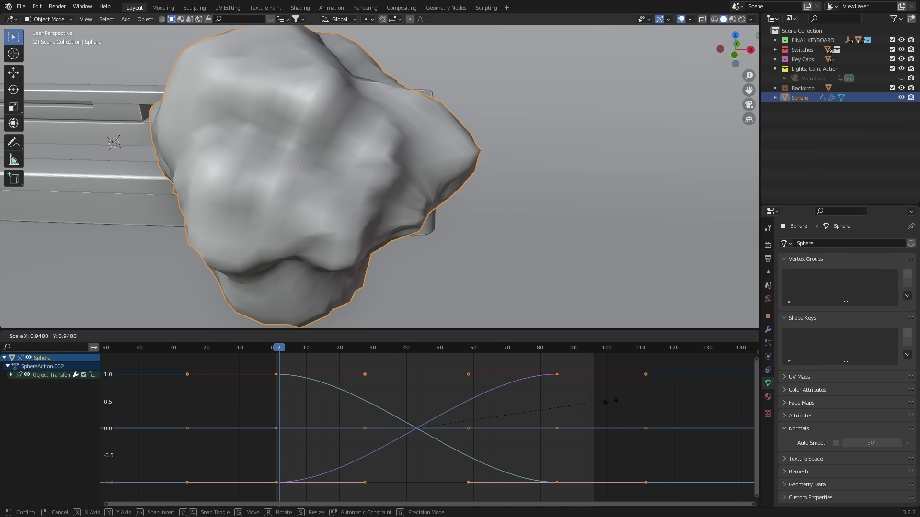
# Expand the sphere's Object Transforms channels in the Graph Editor and frame all of its curves.
pyautogui.click(10, 374)
pyautogui.press('Home')
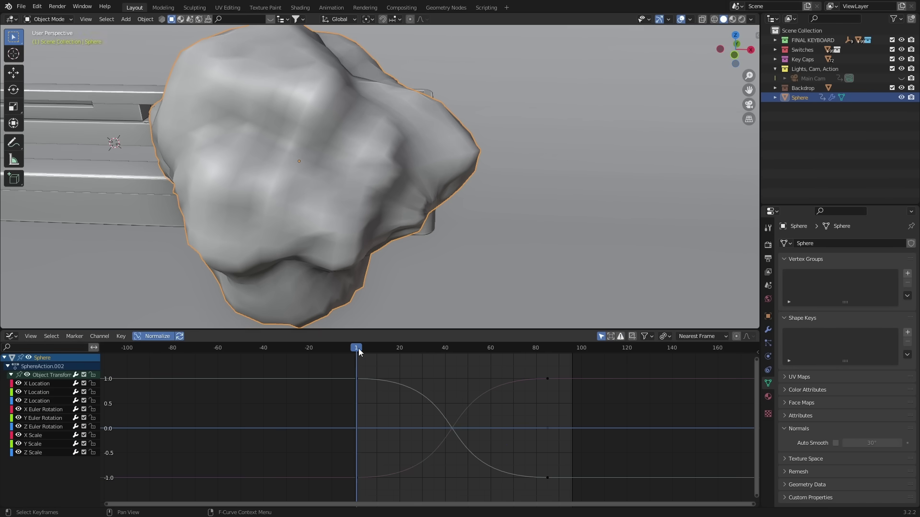
# Scrub through the sphere's animation, add a camera to the scene and move it along its local Z axis for a close shot of the keyboard case.
pyautogui.moveTo(359, 349); pyautogui.dragTo(507, 376)
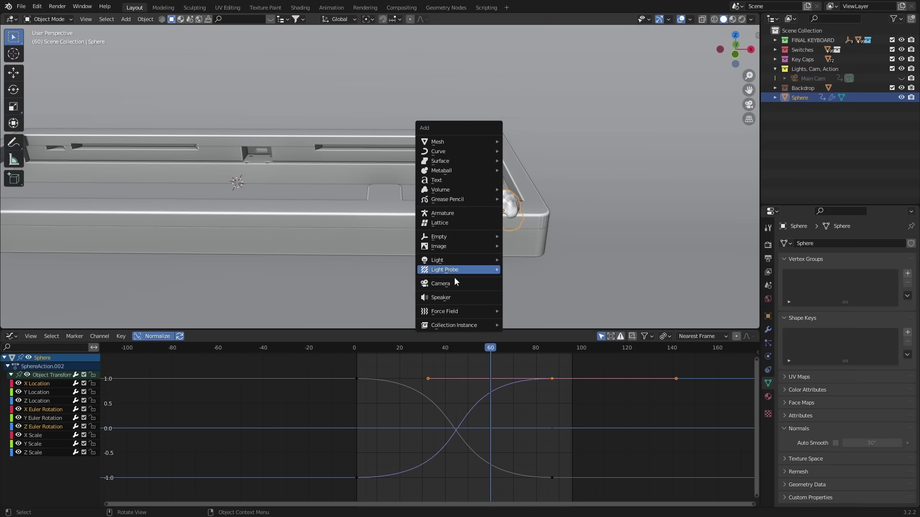
pyautogui.click(447, 286)
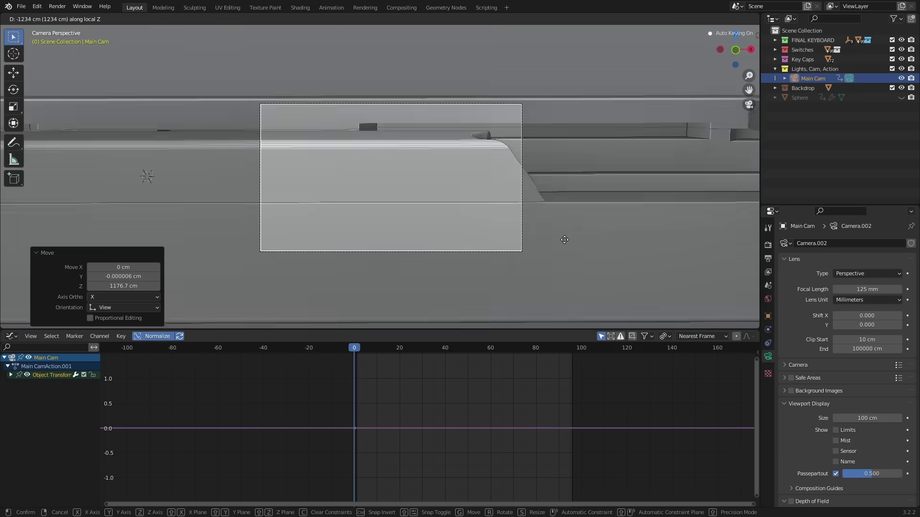
pyautogui.moveTo(298, 353); pyautogui.dragTo(594, 372)
pyautogui.press('g')
pyautogui.press('z')
pyautogui.press('z')
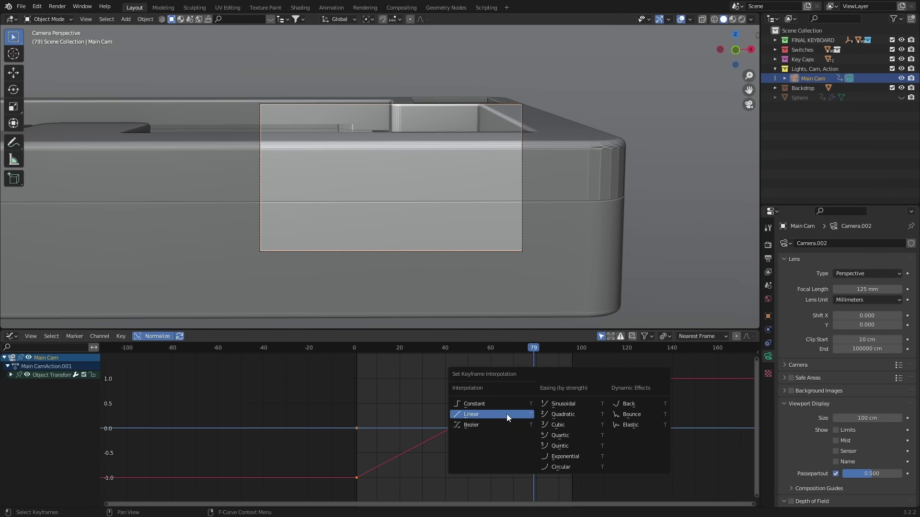
# Set the Main Cam keyframes to Bezier interpolation and play back the camera move along the case.
pyautogui.click(479, 422)
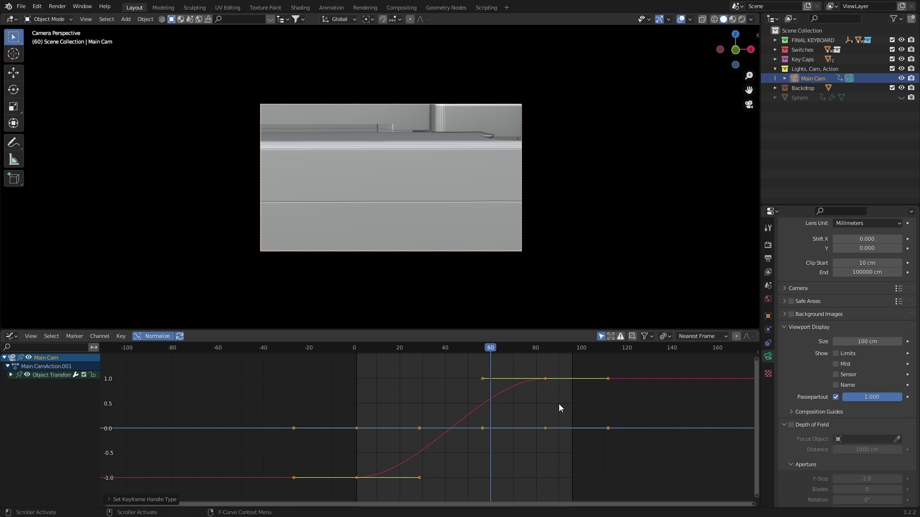
pyautogui.press('Escape')
pyautogui.press('space')
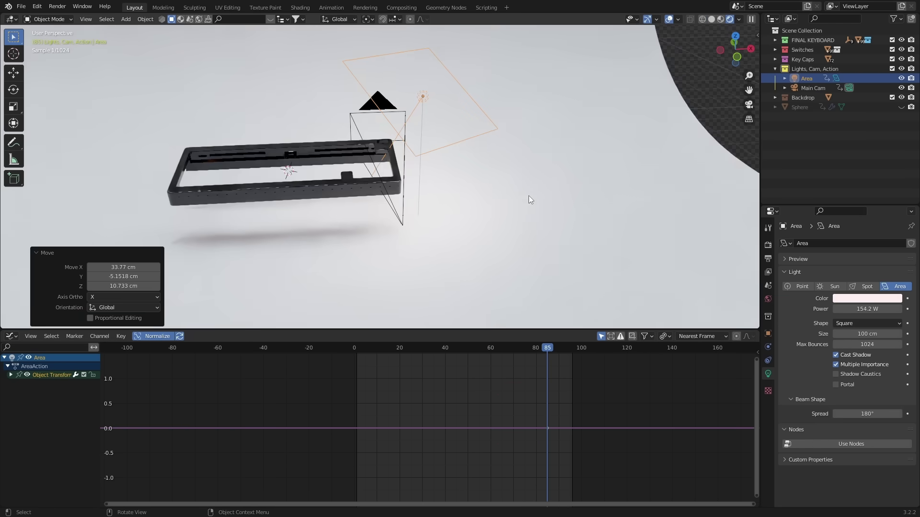
# Look over the area-lit keyboard case and open the render commands.
pyautogui.moveTo(524, 194)
pyautogui.mouseDown(button='middle')
pyautogui.moveTo(520, 180)
pyautogui.moveTo(540, 191)
pyautogui.mouseUp(button='middle')
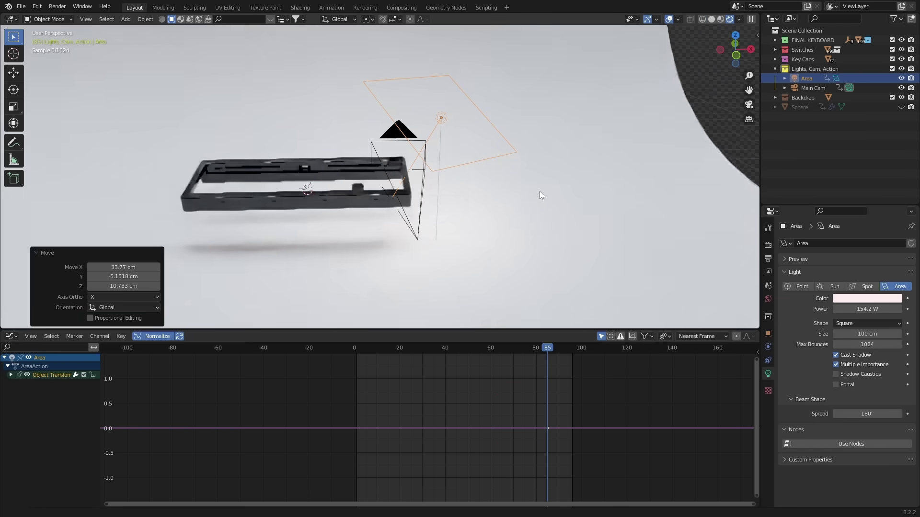
pyautogui.click(57, 7)
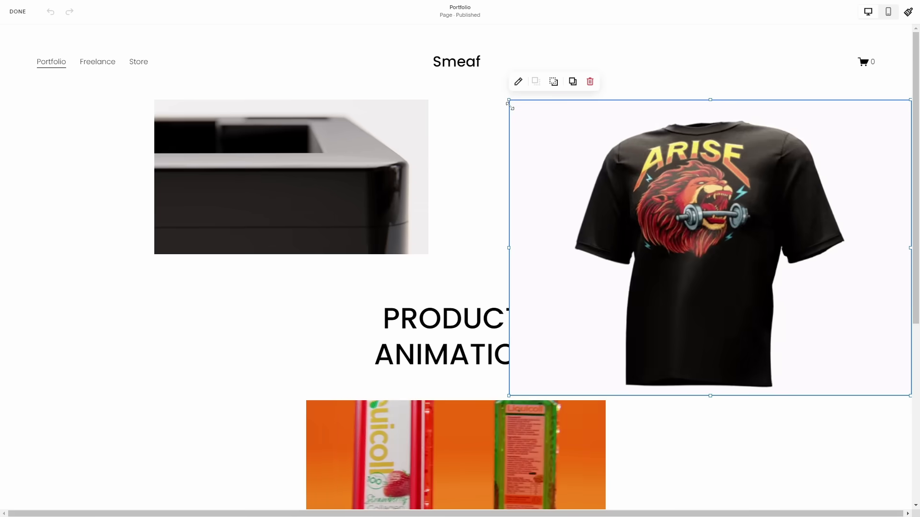
# Switch to the website editor and scale down and reposition the black T-shirt image on the Portfolio page.
pyautogui.moveTo(599, 201); pyautogui.dragTo(681, 261)
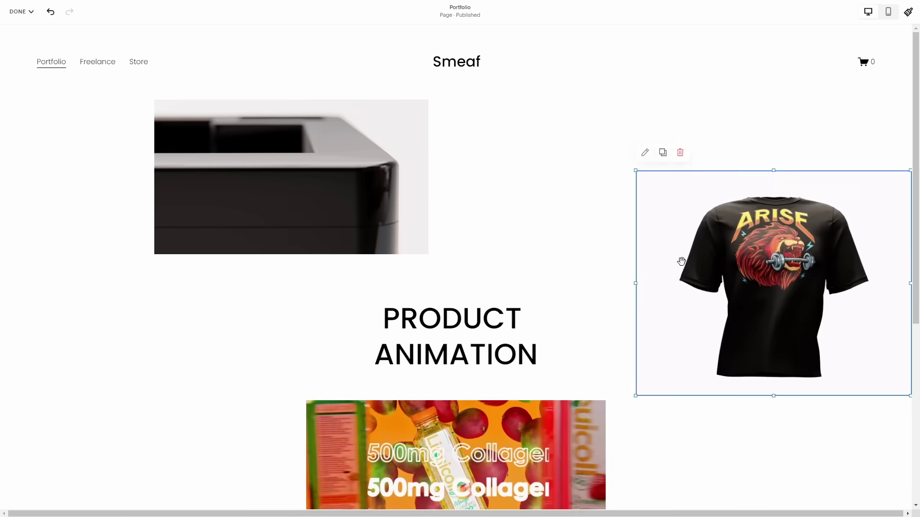
pyautogui.moveTo(657, 190); pyautogui.dragTo(696, 188)
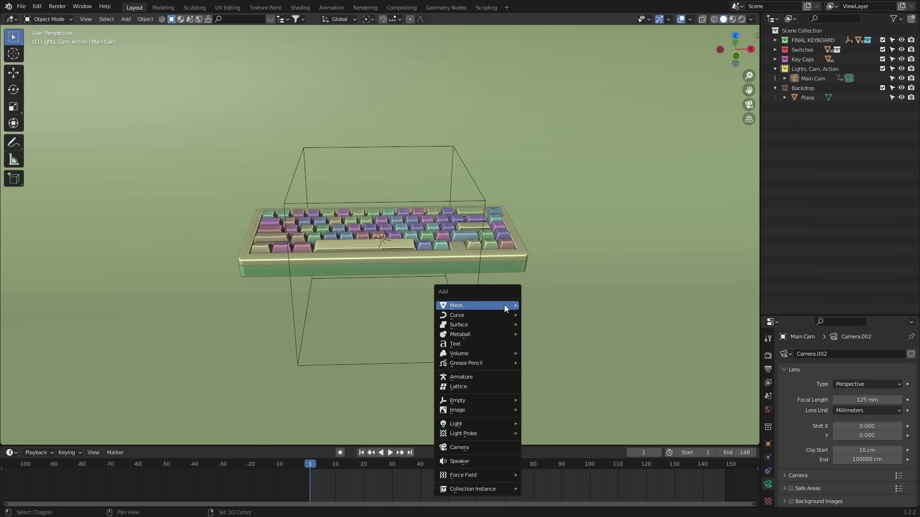
# In Blender, add a new camera facing the full keyboard and set its focal length to 125 mm.
pyautogui.click(478, 446)
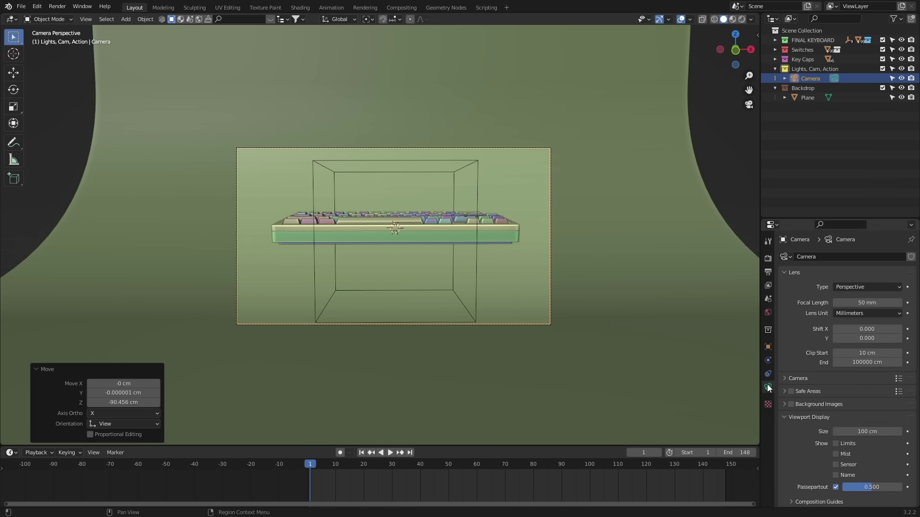
pyautogui.click(882, 303)
pyautogui.write('125')
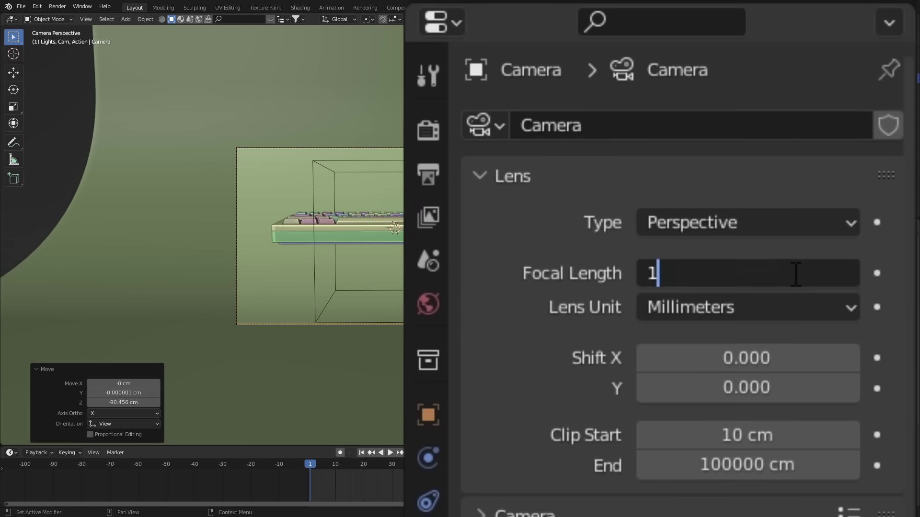
pyautogui.press('Return')
# Move the new camera along its local Z axis to reframe the whole keyboard.
pyautogui.press('g')
pyautogui.press('z')
pyautogui.press('z')
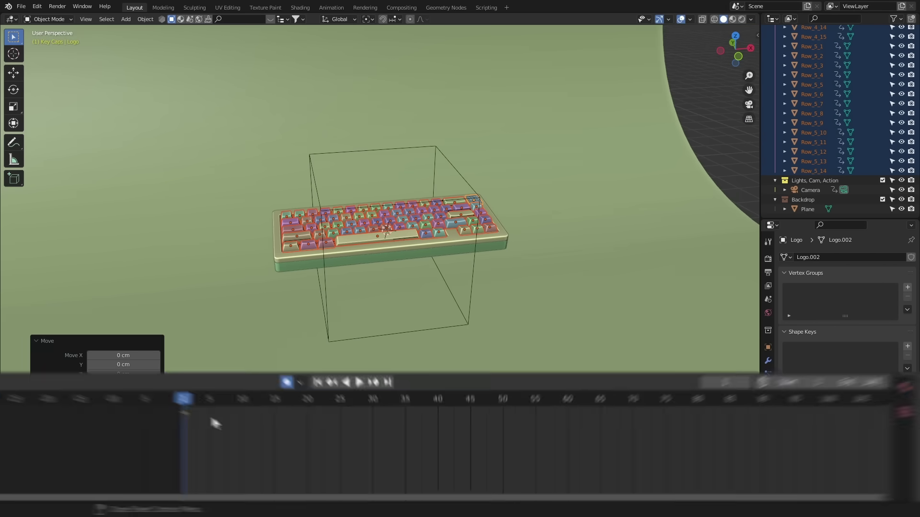
# At frame 33, raise all the selected key caps about 175 cm along the Z axis above the keyboard.
pyautogui.moveTo(285, 449); pyautogui.dragTo(244, 436)
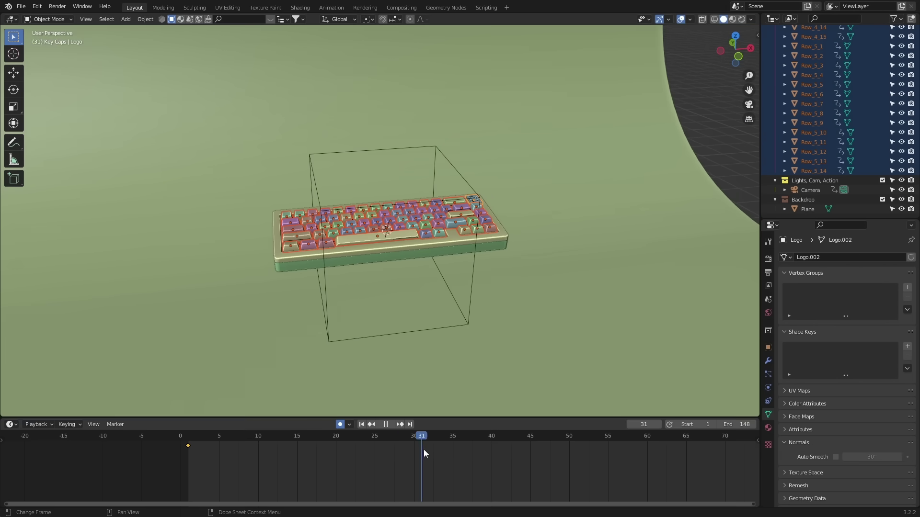
pyautogui.press('space')
pyautogui.press('KP_0')
pyautogui.press('g')
pyautogui.press('z')
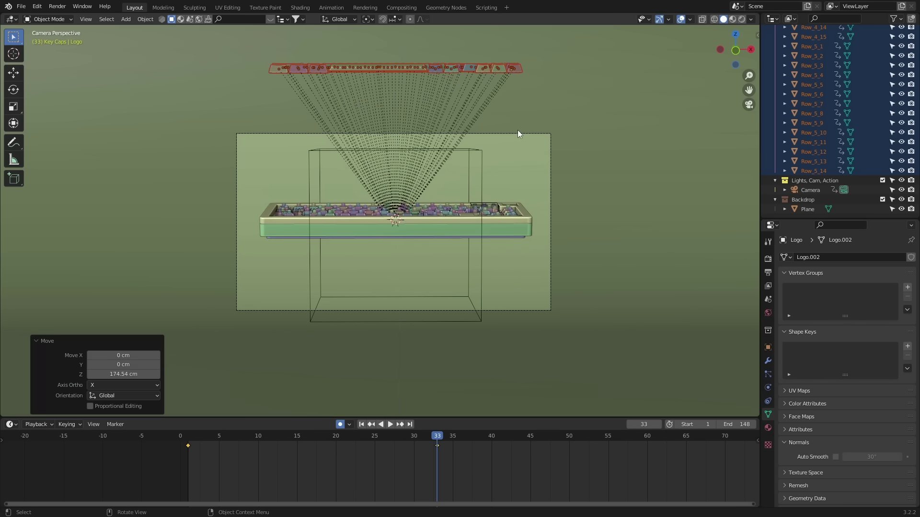
# Leave the camera view and play back the key cap lift from the first frame.
pyautogui.press('KP_0')
pyautogui.click(189, 455)
pyautogui.press('space')
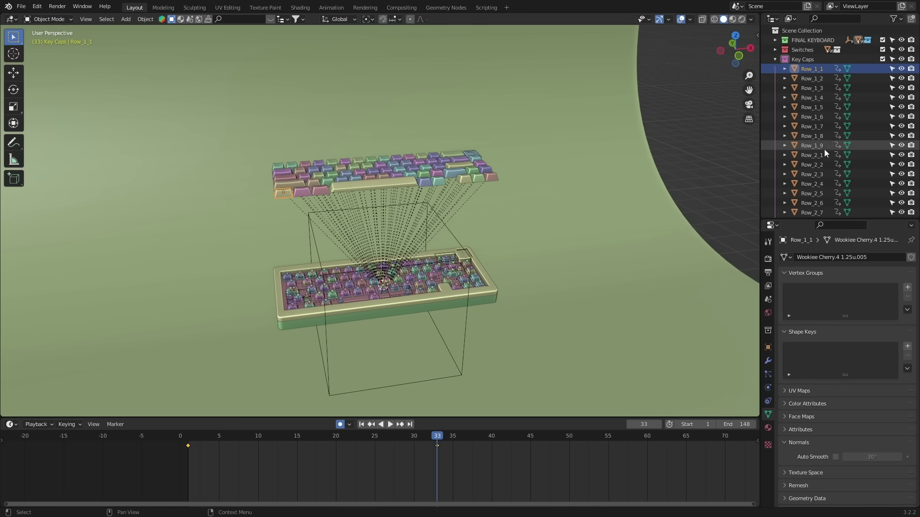
# Shift the end keyframes of the Row_2 key caps earlier, and those of the Row_3 key caps to frame 29.
pyautogui.scroll(3, 453, 464)
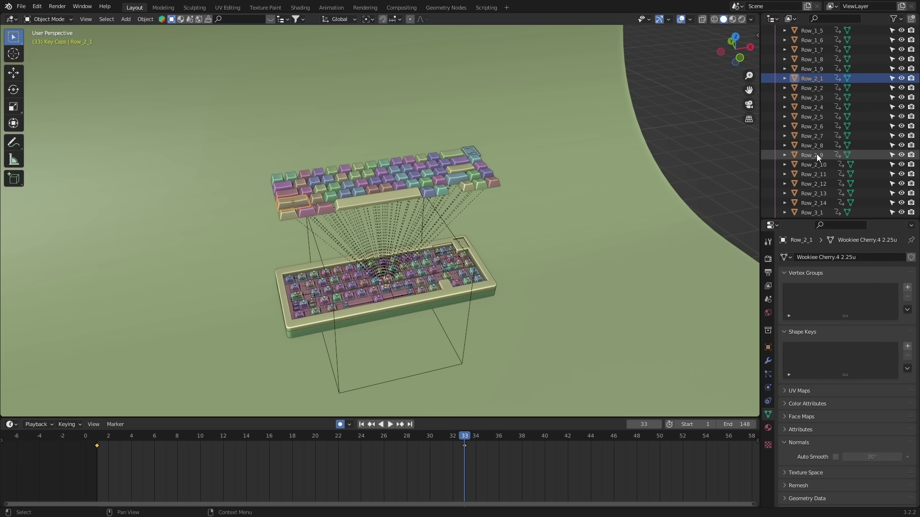
pyautogui.keyDown('shift'); pyautogui.click(820, 200); pyautogui.keyUp('shift')
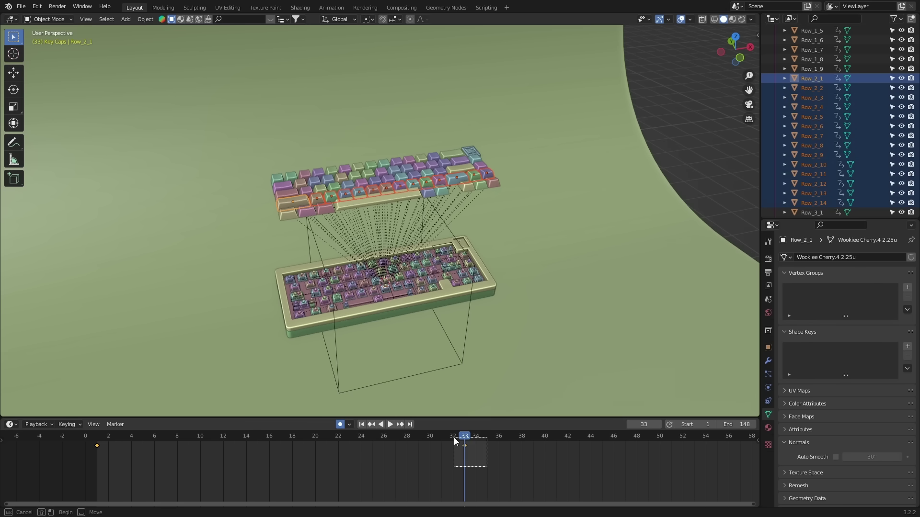
pyautogui.moveTo(472, 452); pyautogui.dragTo(473, 445)
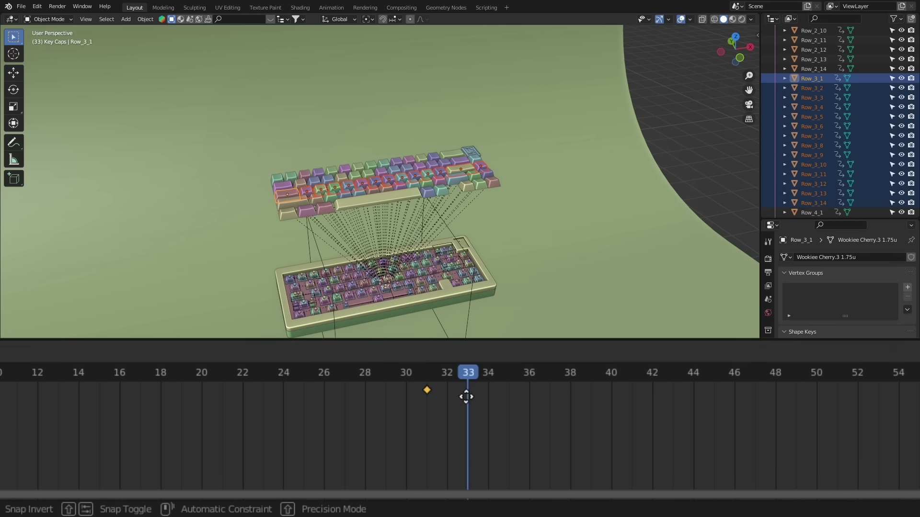
pyautogui.moveTo(452, 400); pyautogui.dragTo(508, 412)
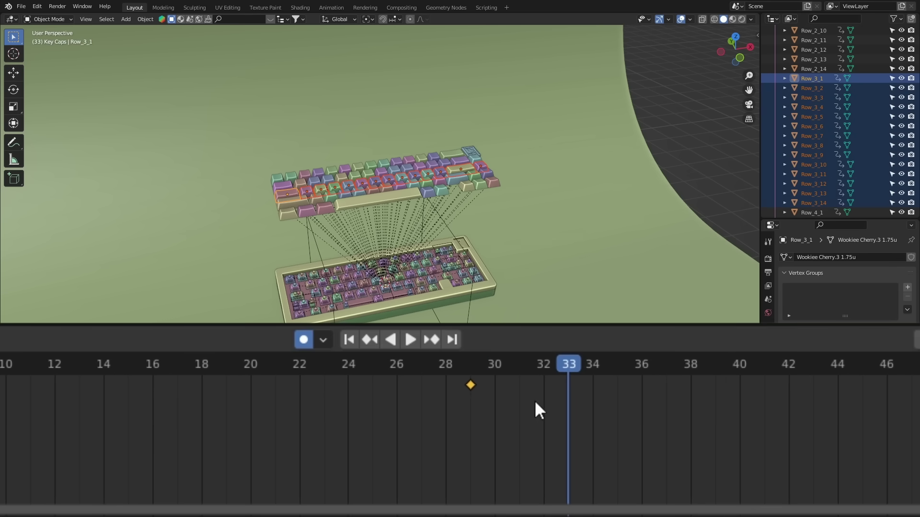
# Select the Row_4 key caps and the Row_5 key caps in turn and shift each row's end keyframes earlier than frame 33.
pyautogui.scroll(-8, 820, 144)
pyautogui.click(812, 59)
pyautogui.keyDown('shift'); pyautogui.click(820, 194); pyautogui.keyUp('shift')
pyautogui.press('g')
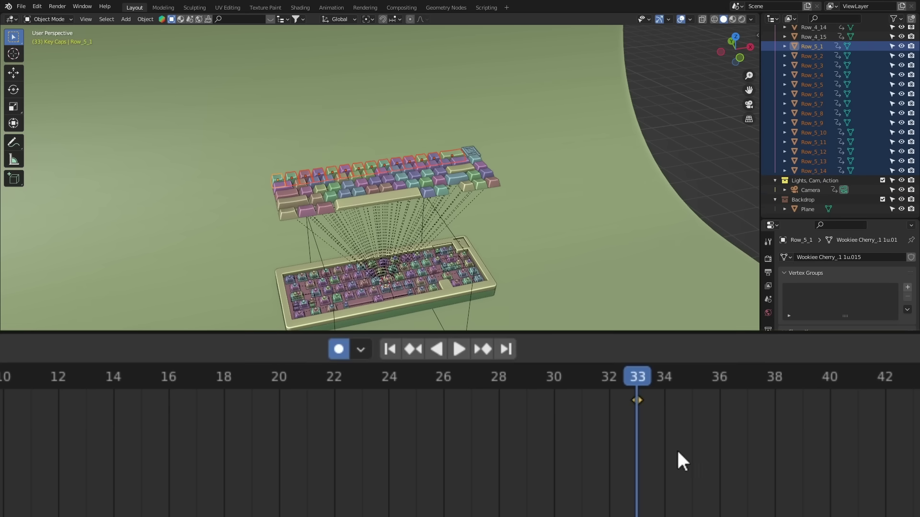
pyautogui.press('g')
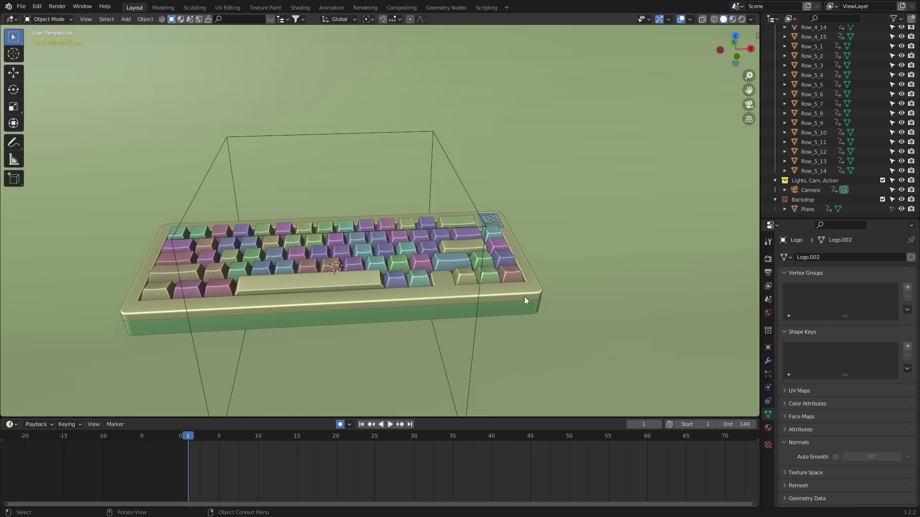
# Select the Top Half of the case and keyframe its starting position at frame 1.
pyautogui.click(524, 298)
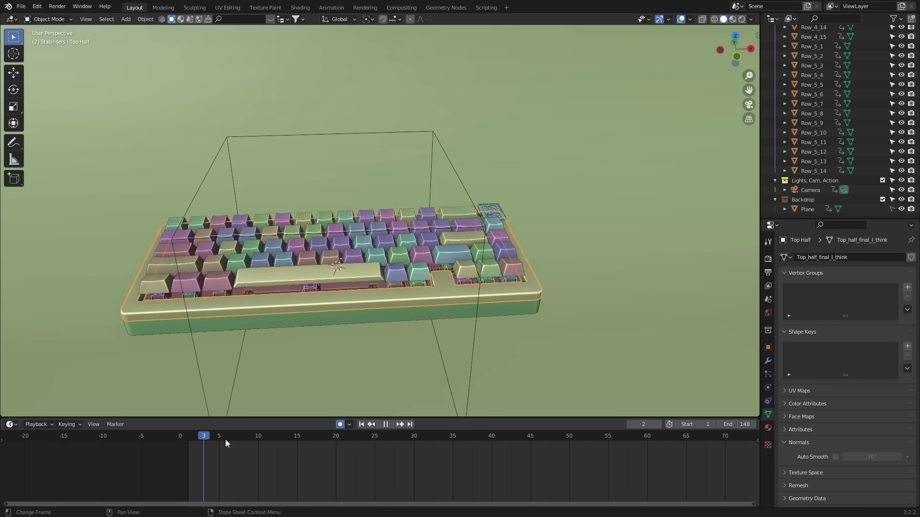
pyautogui.click(190, 450)
pyautogui.press('space')
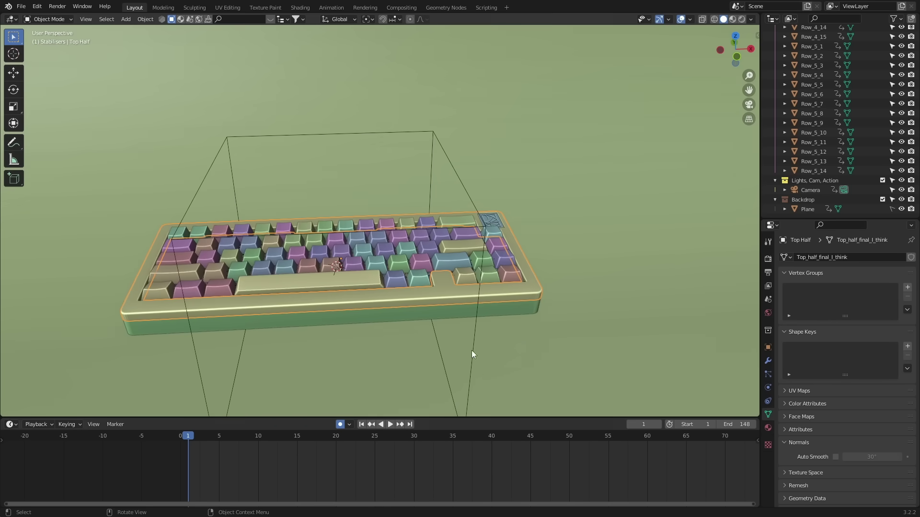
pyautogui.click(557, 296)
# At frame 33, raise the Top Half along Z to between the switches and key caps, and adjust its end keyframe's timing.
pyautogui.moveTo(161, 435); pyautogui.dragTo(434, 439)
pyautogui.press('KP_0')
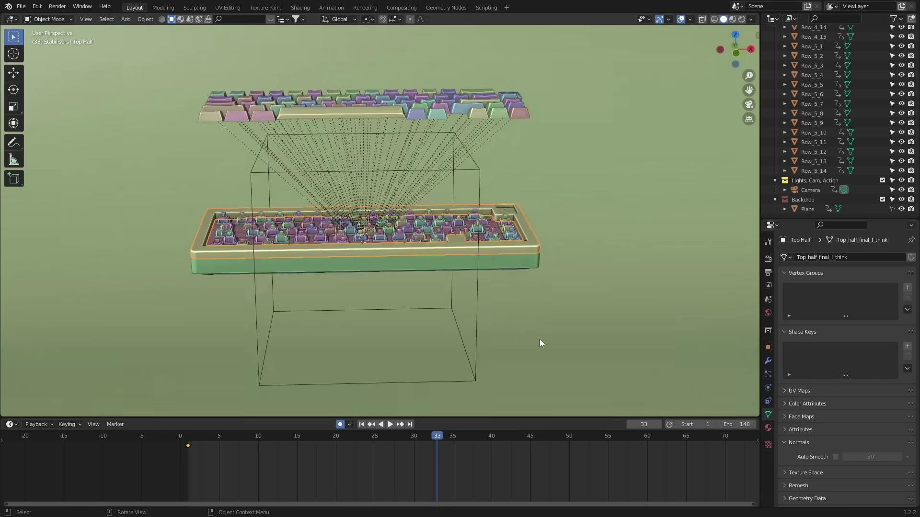
pyautogui.press('g')
pyautogui.press('z')
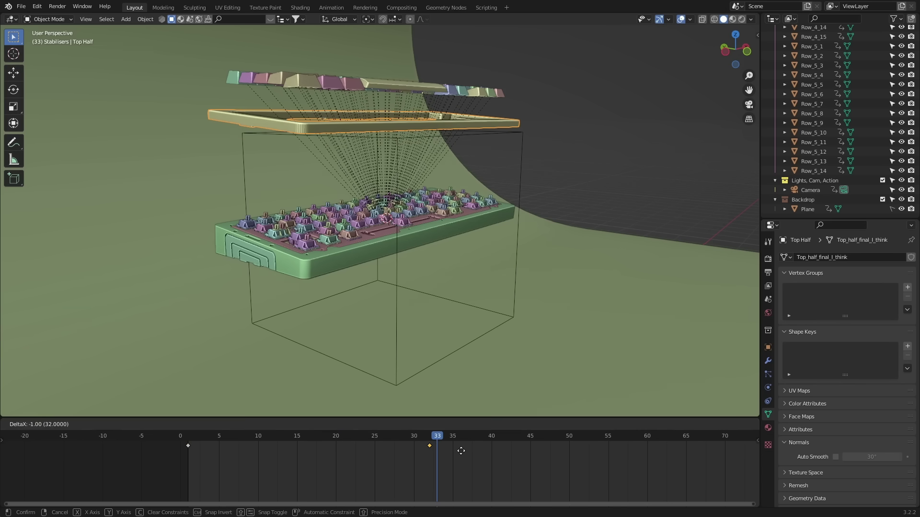
pyautogui.press('Escape')
# Select the front and back feet and move them down along Z below the case at frame 33.
pyautogui.moveTo(364, 336); pyautogui.dragTo(281, 248, button='middle')
pyautogui.click(281, 248)
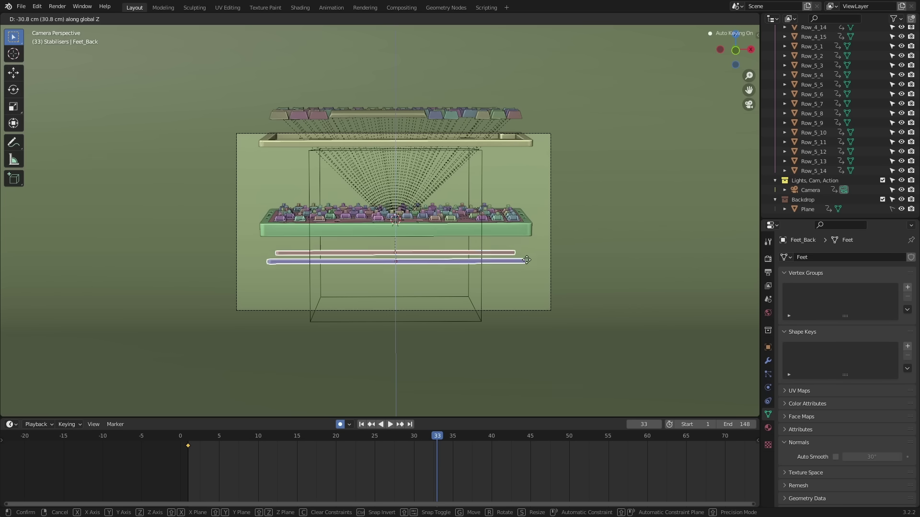
pyautogui.press('g')
pyautogui.press('z')
pyautogui.click(537, 325)
# Scrub and play the timeline to check how the feet separate from the case up to frame 33.
pyautogui.click(286, 455)
pyautogui.press('space')
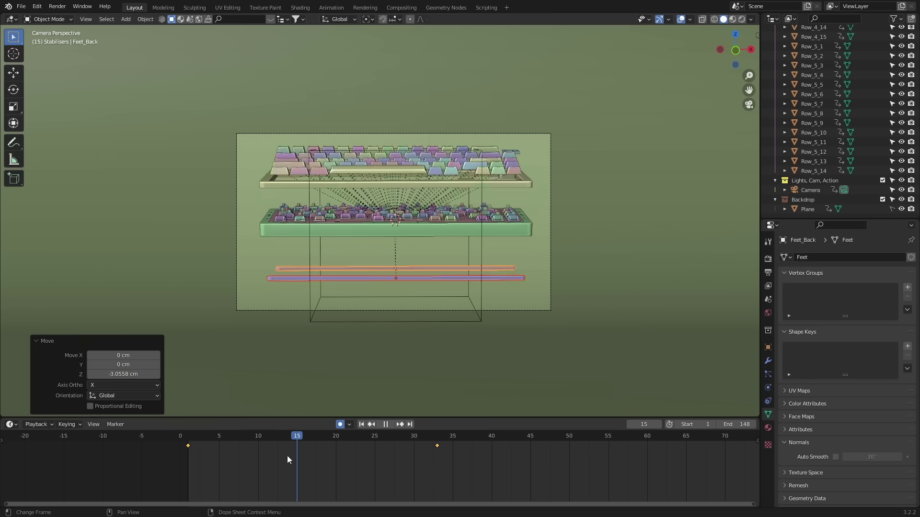
pyautogui.press('space')
pyautogui.click(437, 446)
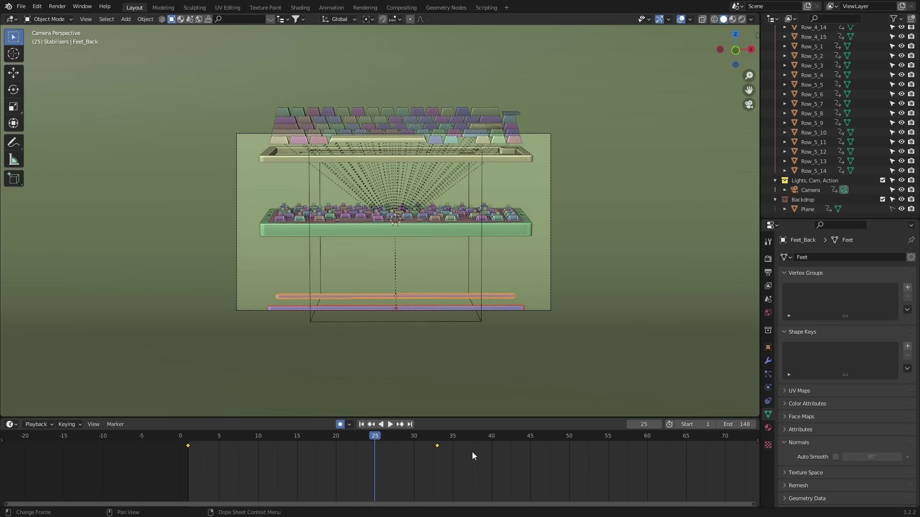
# At frame 33, move the Brass weight about 98 cm down along Z to sit just above the feet.
pyautogui.press('g')
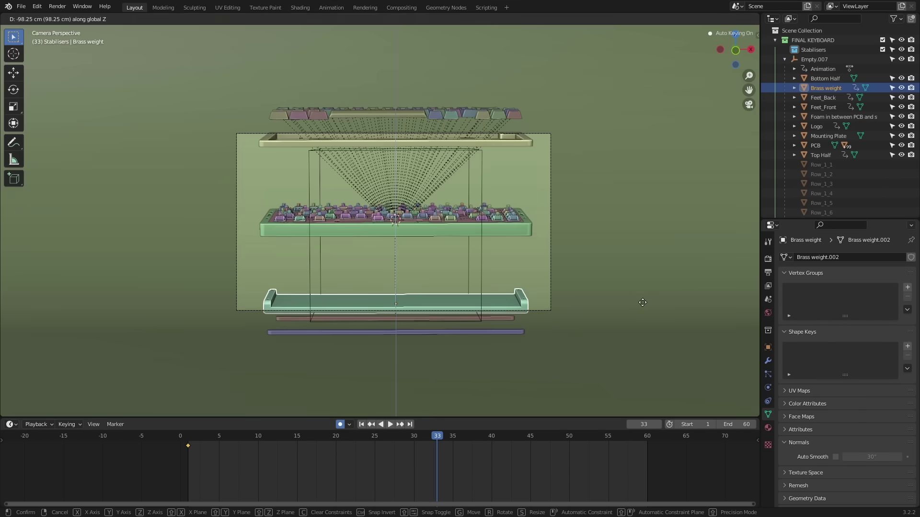
pyautogui.click(643, 303)
pyautogui.click(380, 440)
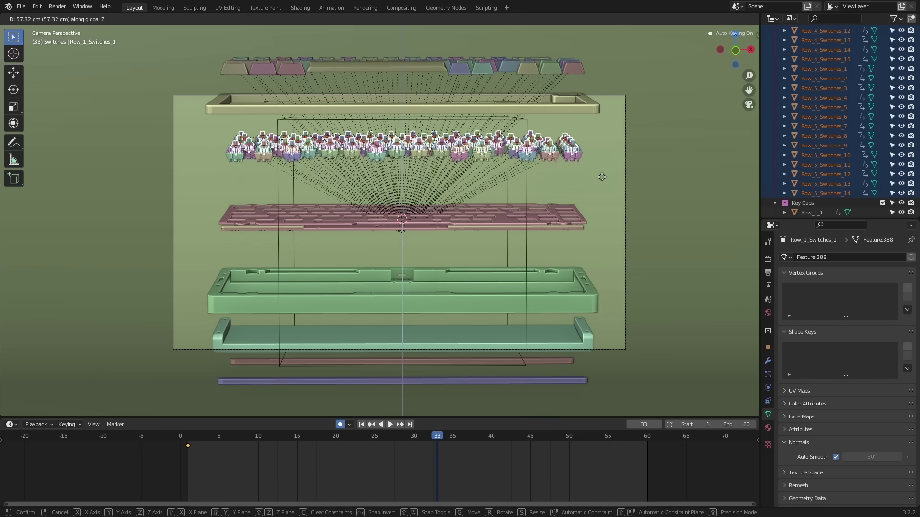
# Select the second row of switches, from Row_2_Switches_1 to Row_2_Switches_14.
pyautogui.click(833, 153)
pyautogui.scroll(-5, 832, 153)
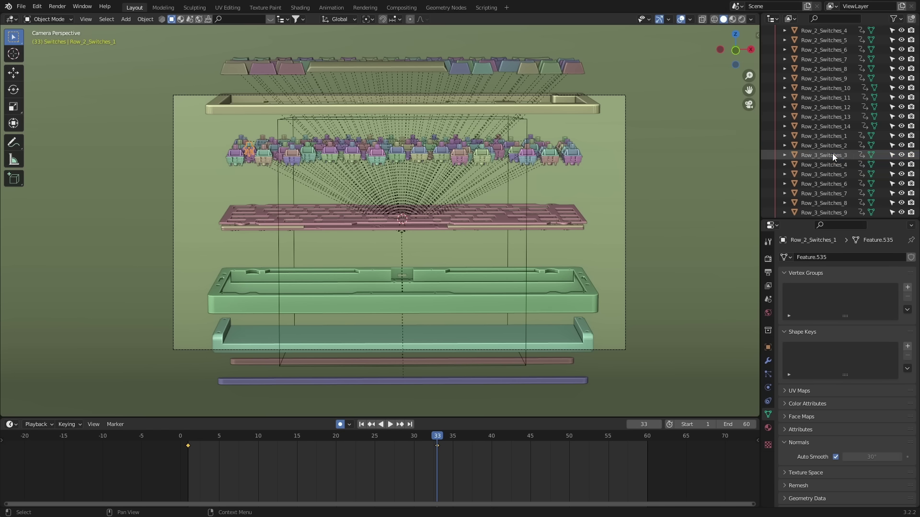
pyautogui.keyDown('shift'); pyautogui.click(833, 125); pyautogui.keyUp('shift')
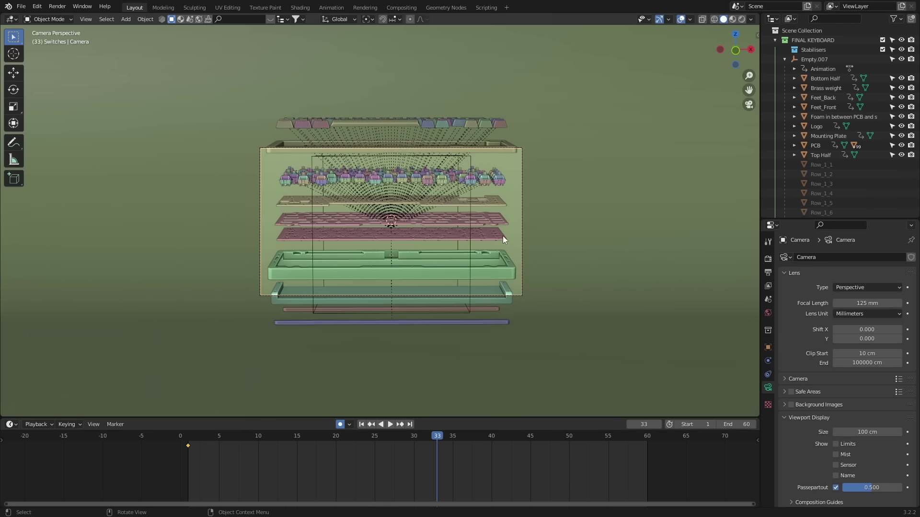
# Move the camera back along its local Z axis at frame 33 to fit all the exploded keyboard layers in frame.
pyautogui.press('z')
pyautogui.press('z')
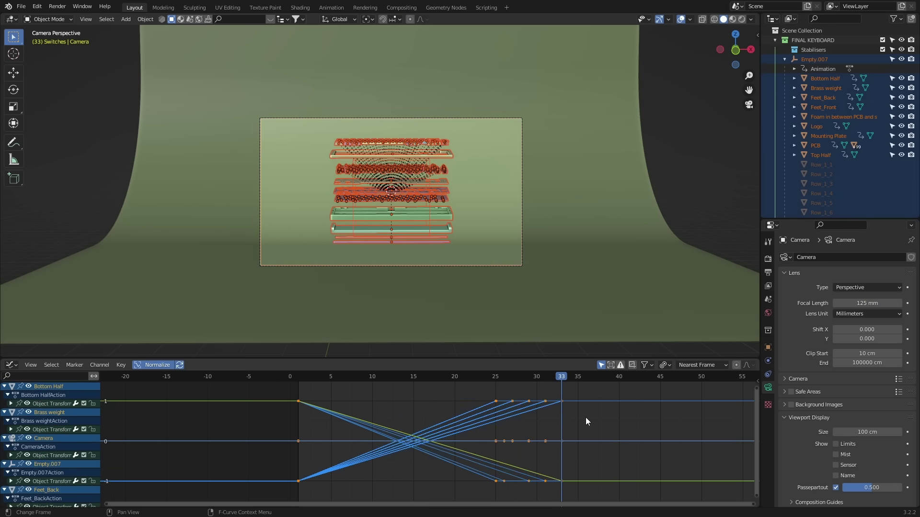
# Set the selected keyframes of all keyboard parts and the camera to Bezier interpolation in the Graph Editor.
pyautogui.press('t')
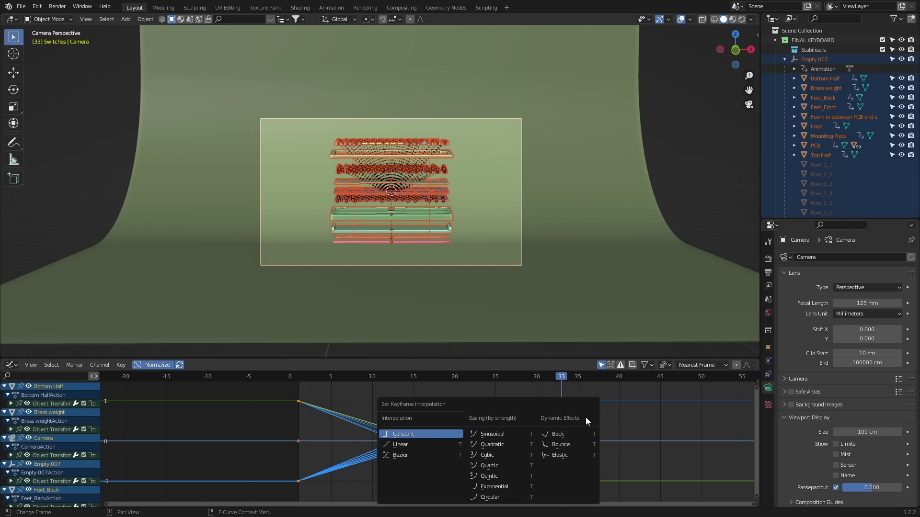
pyautogui.click(422, 455)
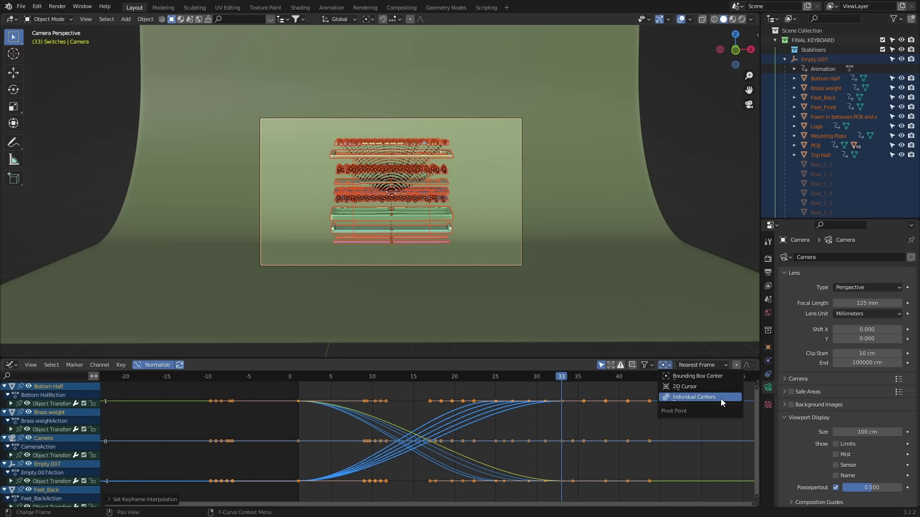
# Set the Graph Editor pivot point to Individual Centers and scale the handles of the selected keyframes.
pyautogui.click(721, 399)
pyautogui.press('s')
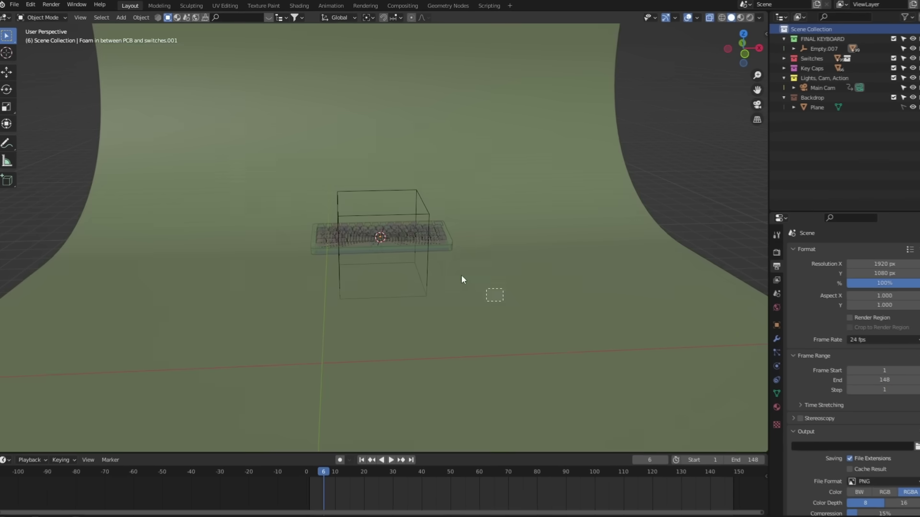
# Select the whole keyboard with all its parts and place a duplicate of it beside the original.
pyautogui.moveTo(461, 280); pyautogui.dragTo(206, 125)
pyautogui.press('g')
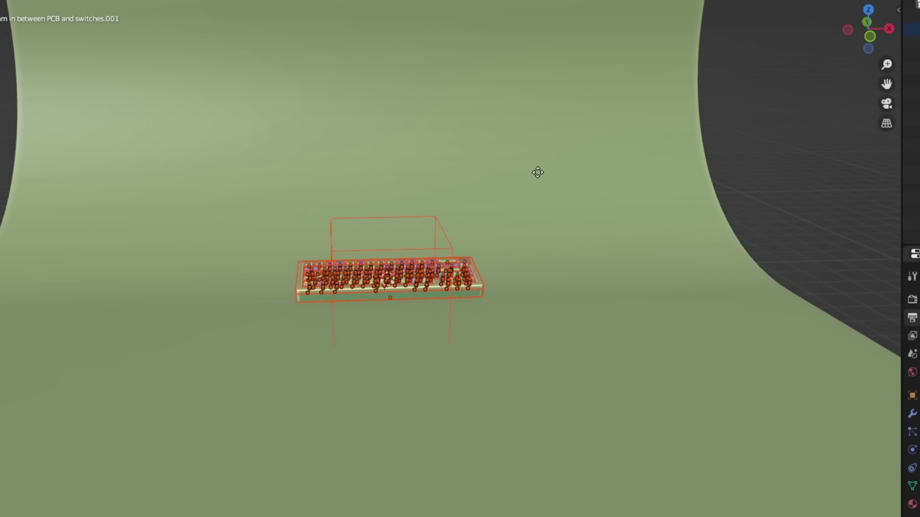
pyautogui.click(521, 289)
# Move the duplicated keyboard into a new collection named Master Commander.
pyautogui.press('m')
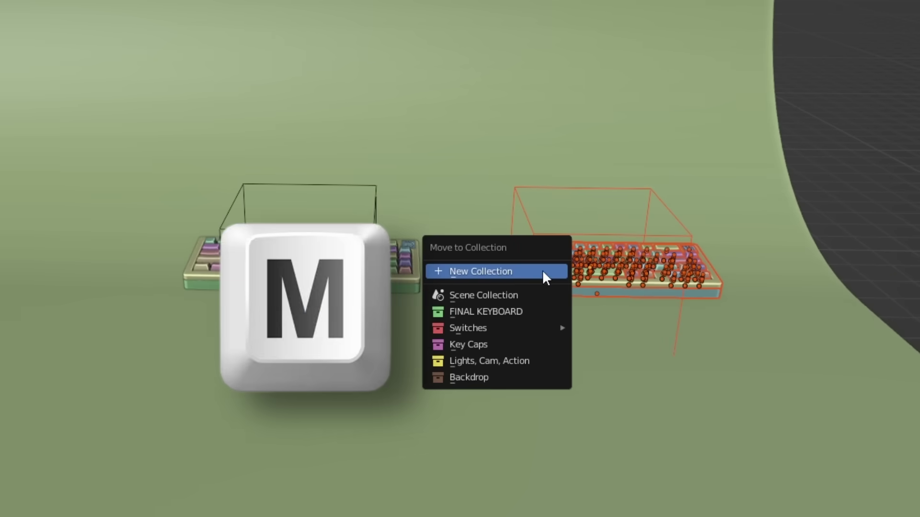
pyautogui.click(511, 271)
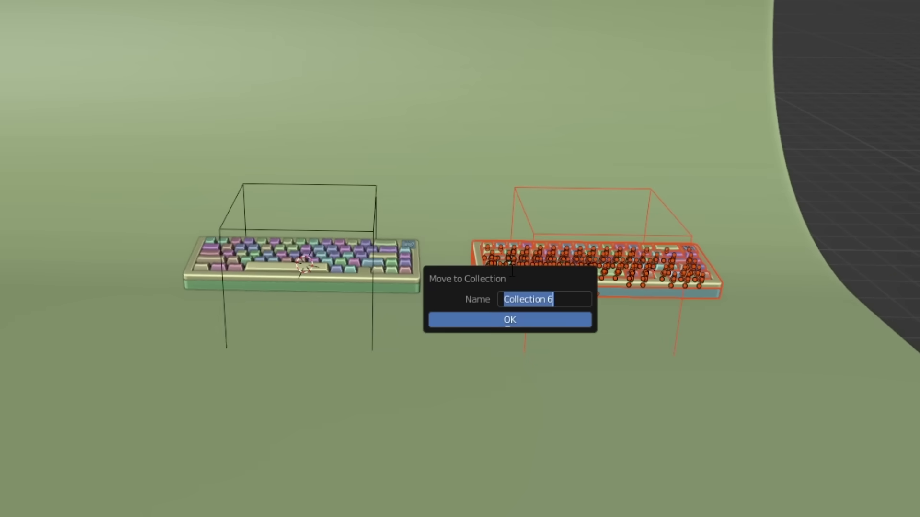
pyautogui.write('Master Commander')
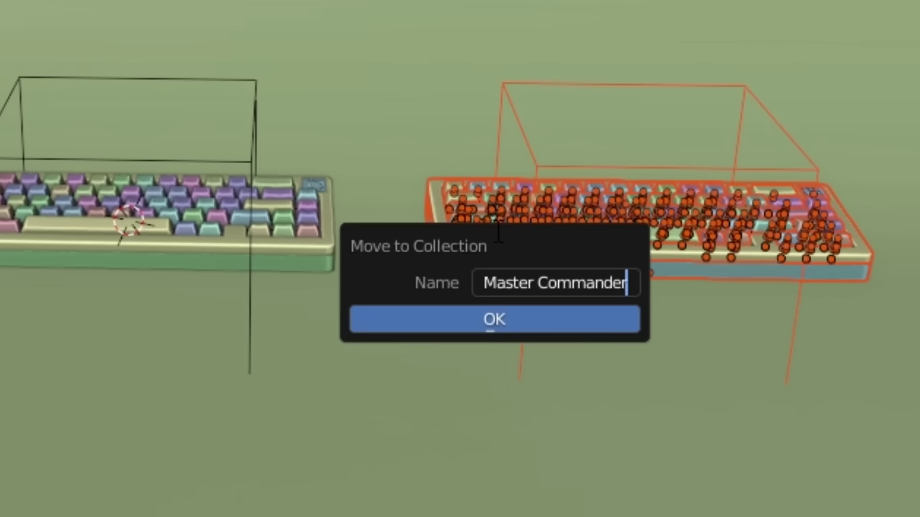
pyautogui.press('Return')
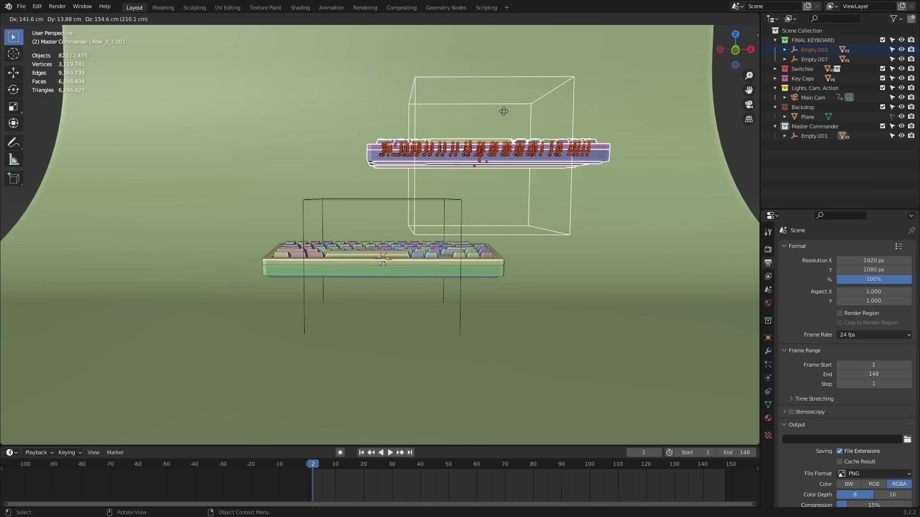
# Place two full duplicates of the keyboard on either side of the original and rotate them freely.
pyautogui.click(550, 123)
pyautogui.hotkey('shift', 'd')
pyautogui.click(321, 120)
pyautogui.press('r')
pyautogui.press('r')
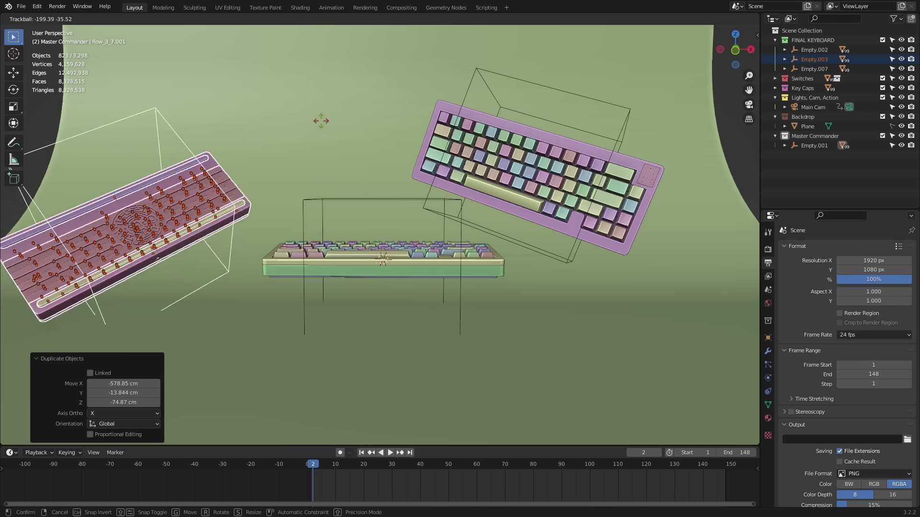
pyautogui.click(254, 189)
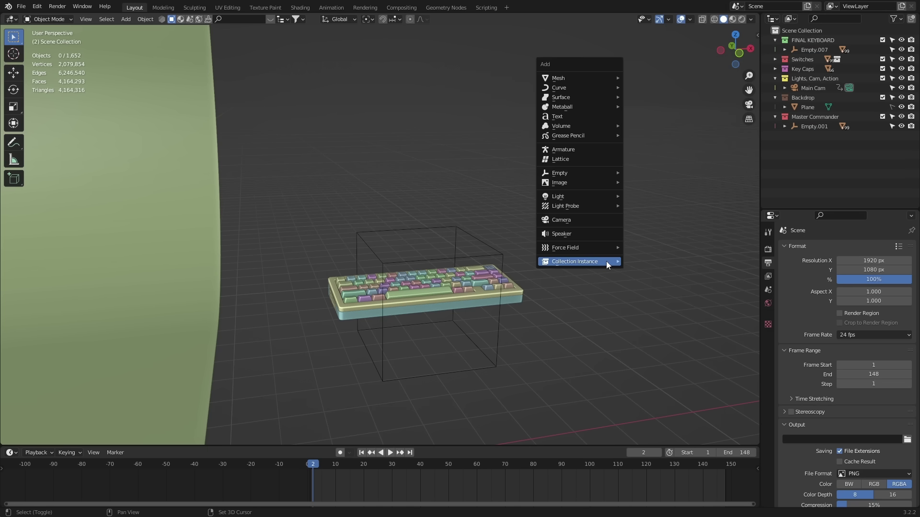
# Add a collection instance of Master Commander and duplicate that instance twice around the master keyboard.
pyautogui.moveTo(605, 261)
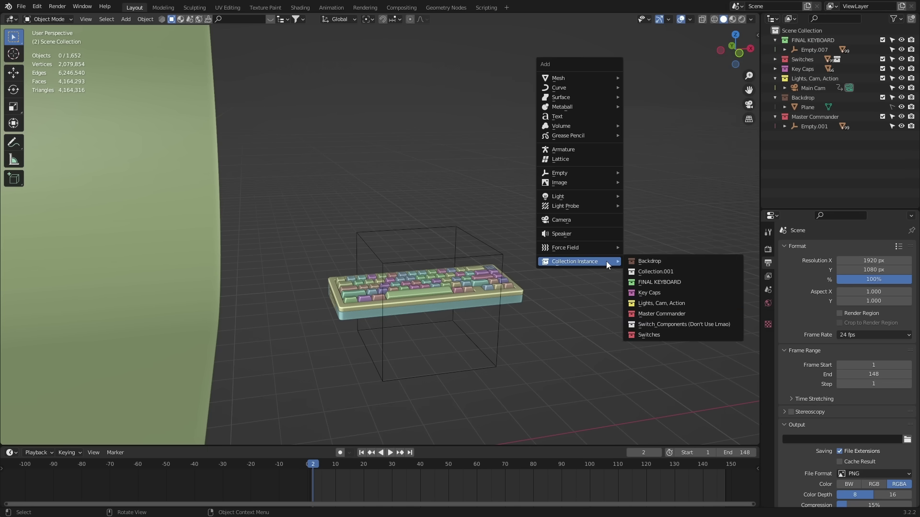
pyautogui.click(677, 315)
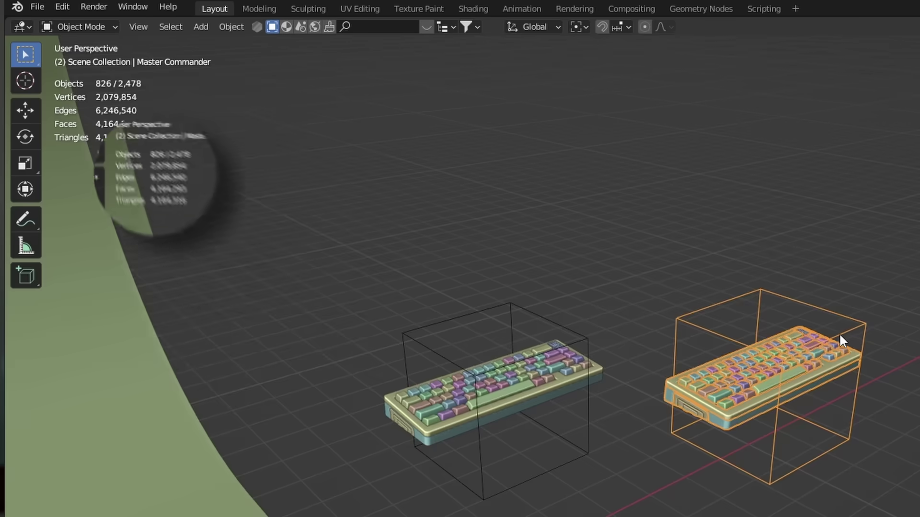
pyautogui.hotkey('shift', 'd')
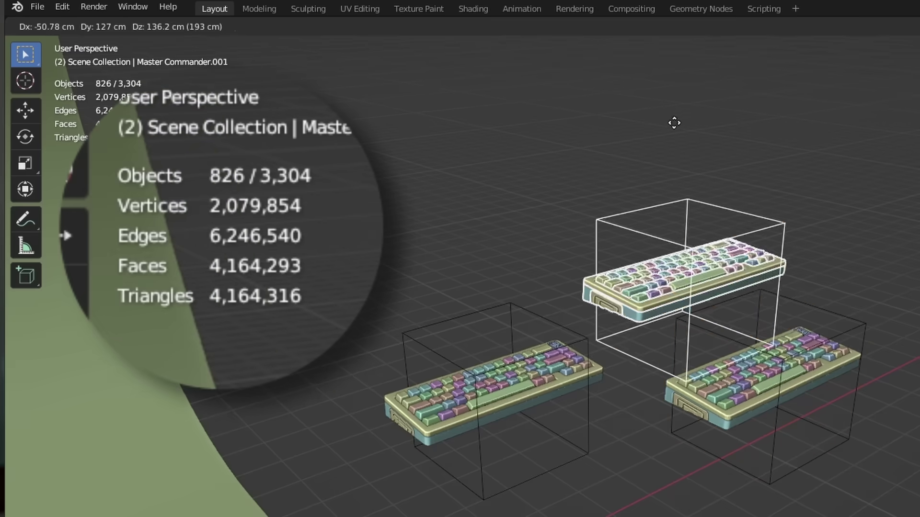
pyautogui.click(674, 123)
pyautogui.hotkey('shift', 'd')
pyautogui.click(510, 345)
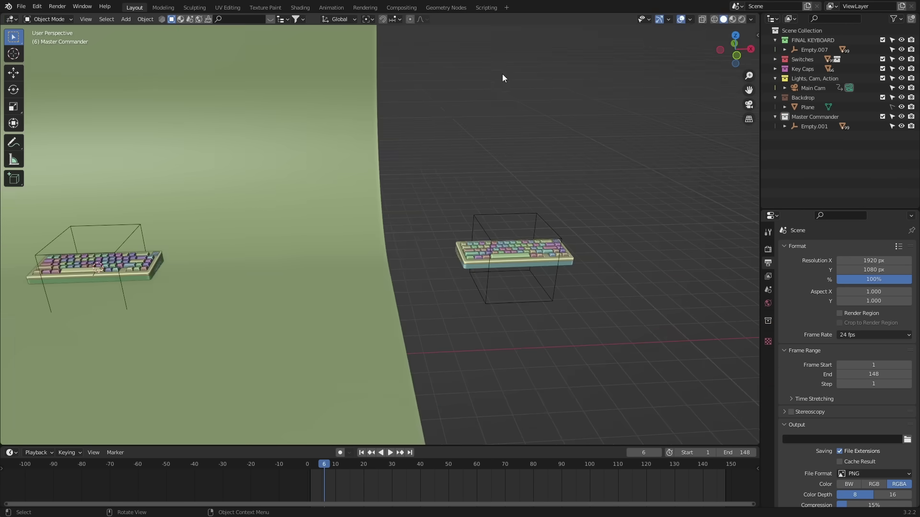
# Add a collection instance of the Master Commander collection to the scene.
pyautogui.hotkey('shift', 'a')
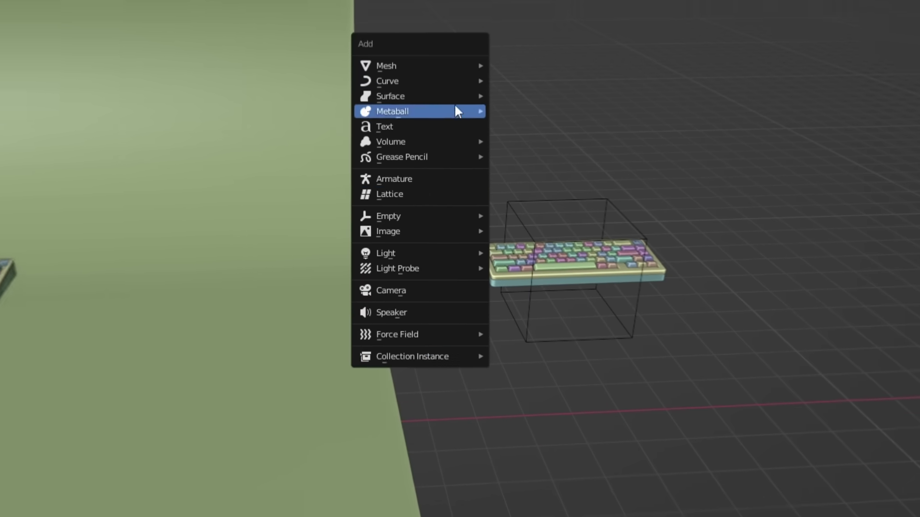
pyautogui.moveTo(371, 365)
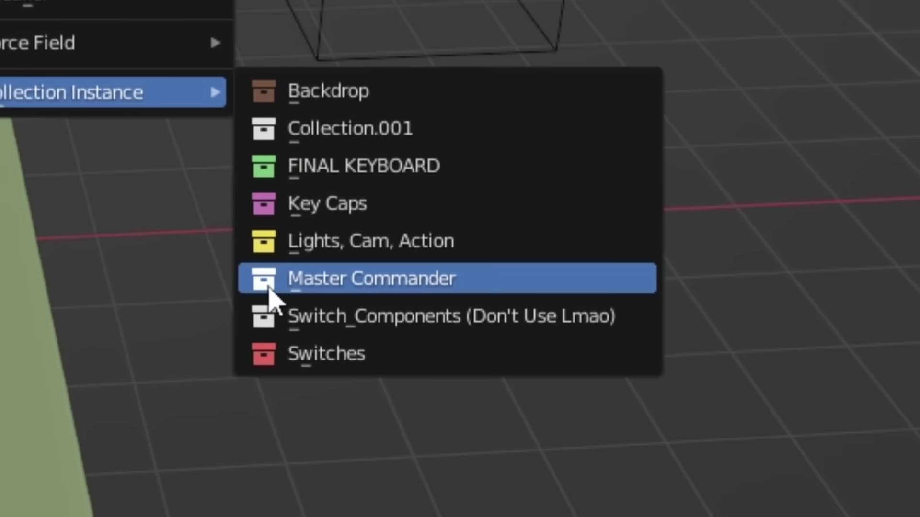
pyautogui.click(463, 285)
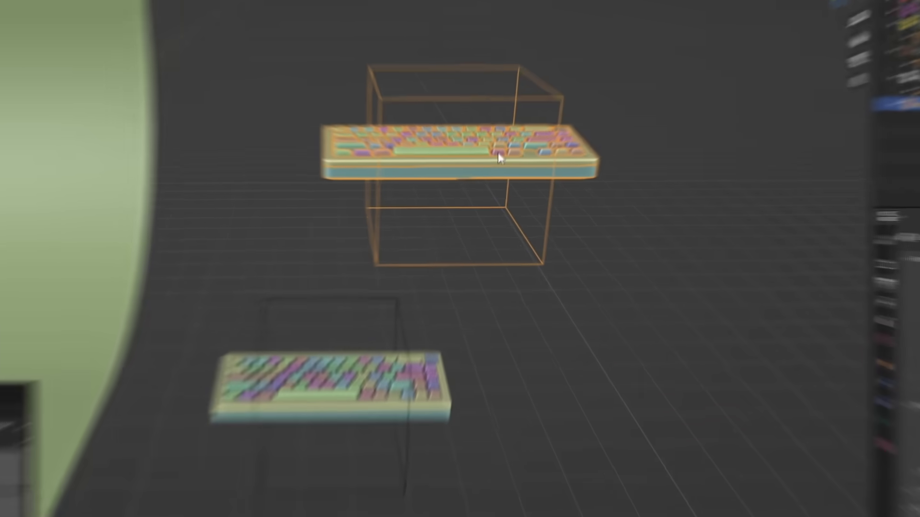
# Duplicate the Master Commander instance and scatter the copies with varied rotations around the main keyboard, from Master Commander.001 to Master Commander.008.
pyautogui.rightClick(498, 152)
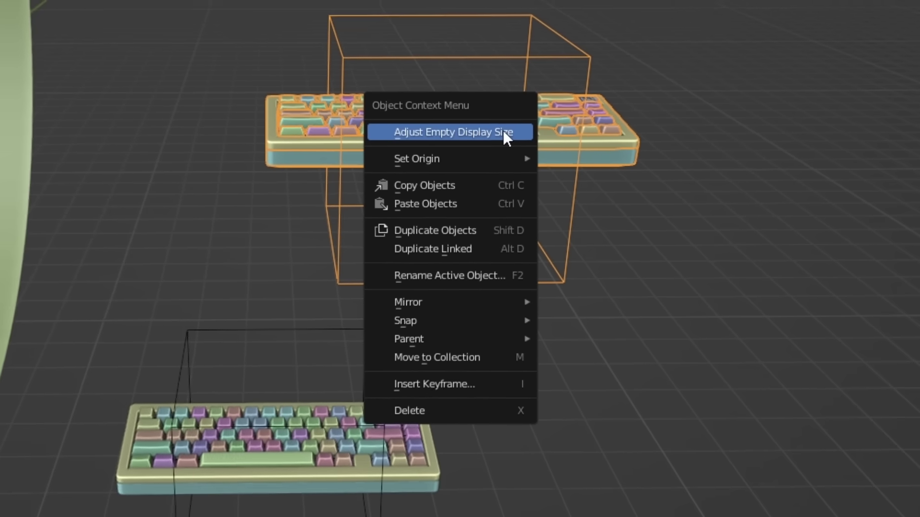
pyautogui.moveTo(386, 153)
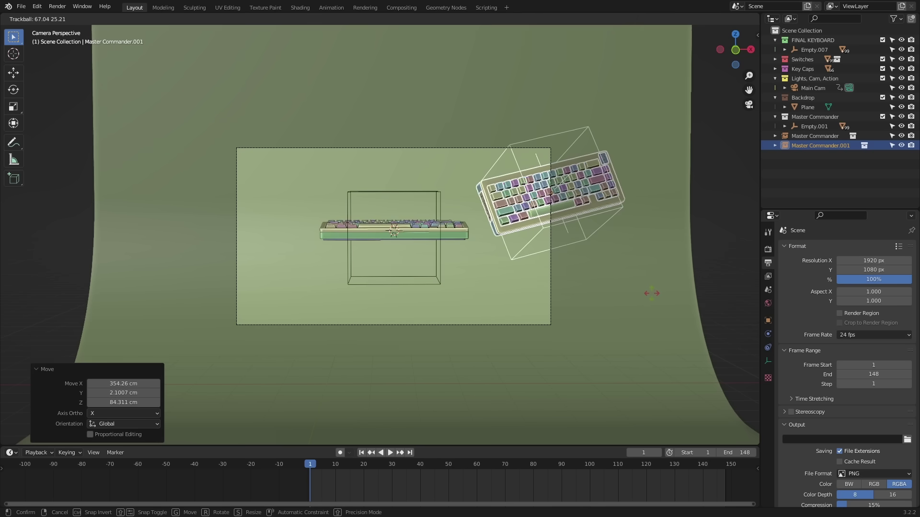
pyautogui.hotkey('shift', 'd')
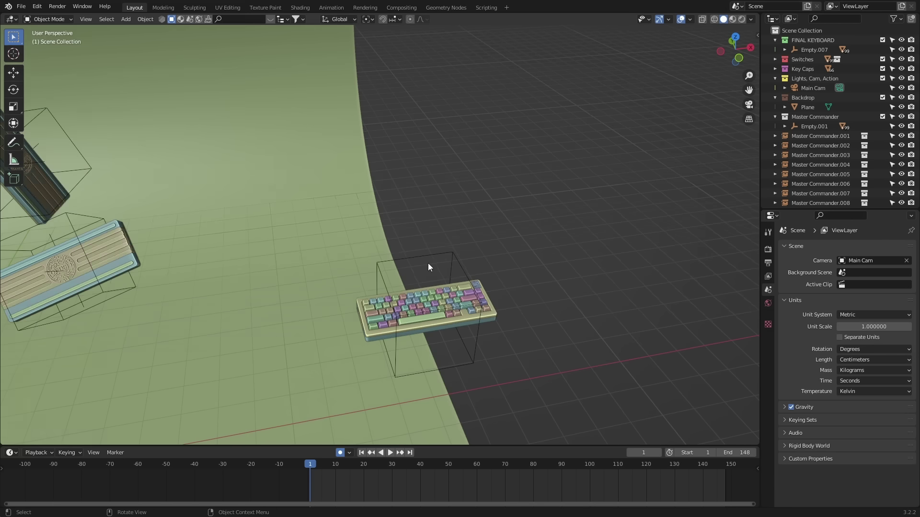
# Try to rotate the cube empty of the master keyboard freely so that all its instances spin.
pyautogui.click(436, 256)
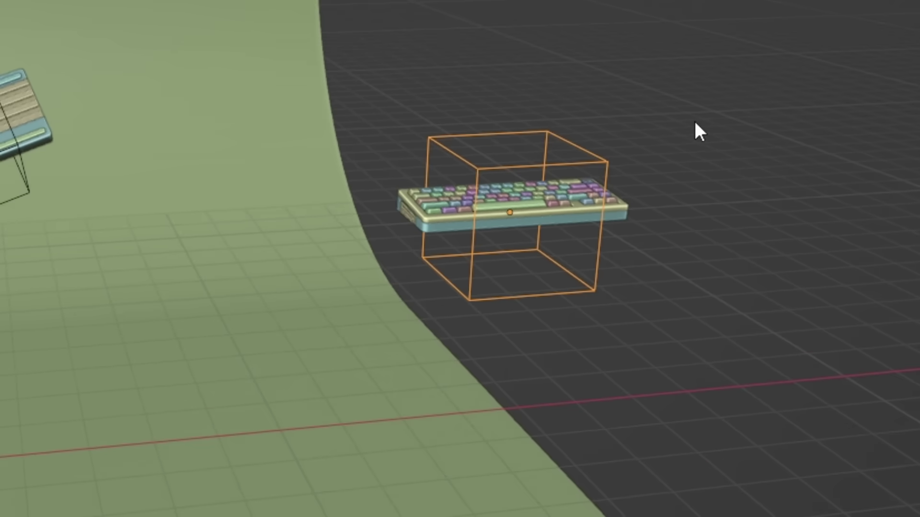
pyautogui.press('r')
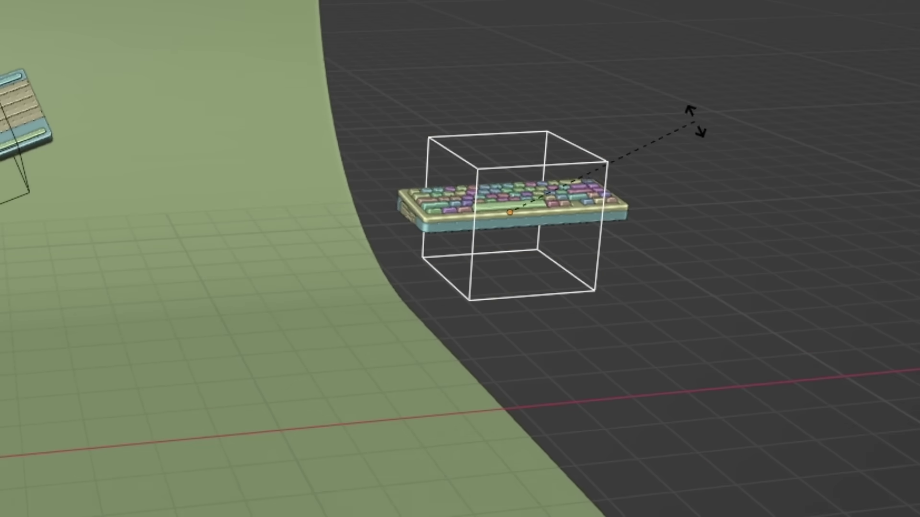
pyautogui.press('r')
pyautogui.press('Escape')
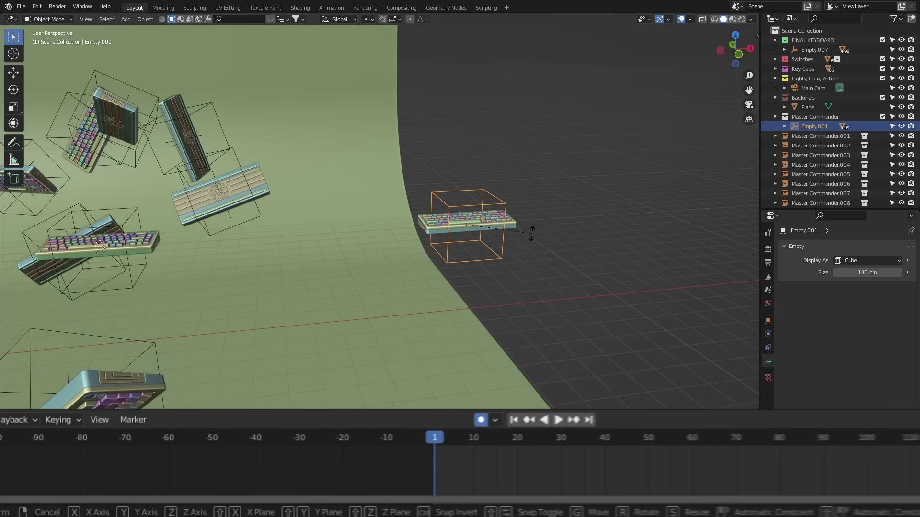
# Keyframe the current rotation of the master keyboard's Empty.001 at frame 1.
pyautogui.press('r')
pyautogui.click(531, 234)
pyautogui.press('i')
pyautogui.press('space')
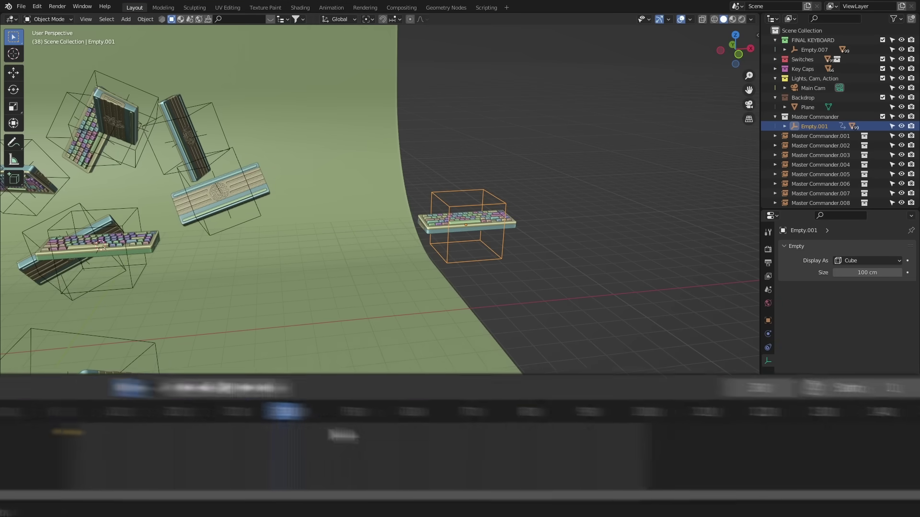
# Rotate Empty.001 freely further along the timeline to keyframe the spin shared by all instances.
pyautogui.press('space')
pyautogui.press('r')
pyautogui.press('r')
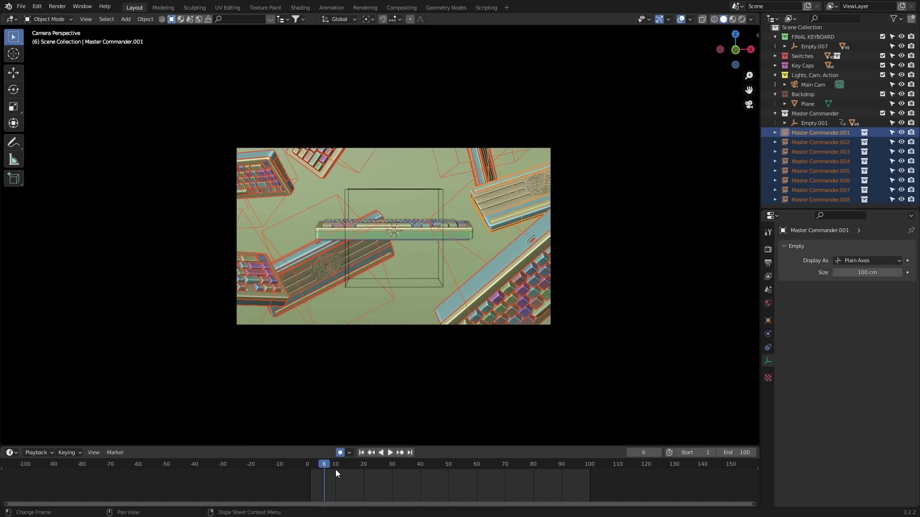
# Keyframe the current positions of Master Commander.001 through Master Commander.008 at frame 1 with a zero-distance move.
pyautogui.press('space')
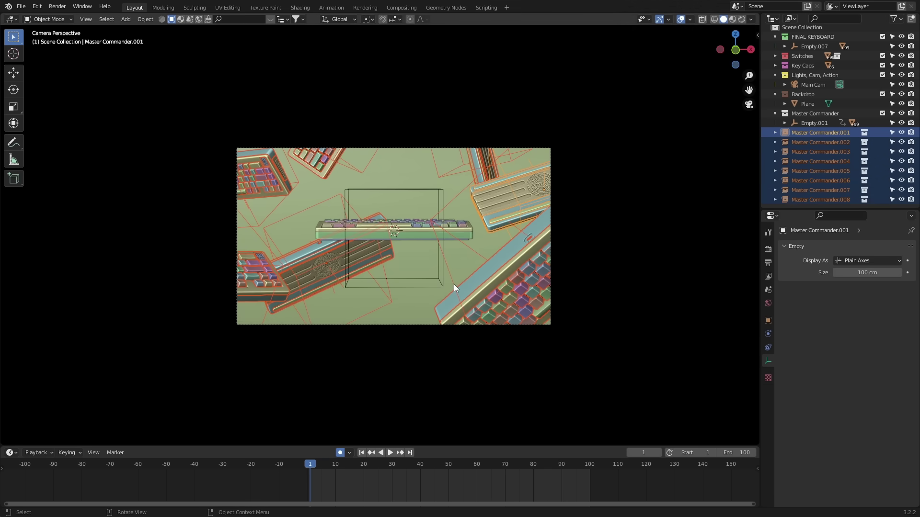
pyautogui.press('g')
pyautogui.click(453, 283)
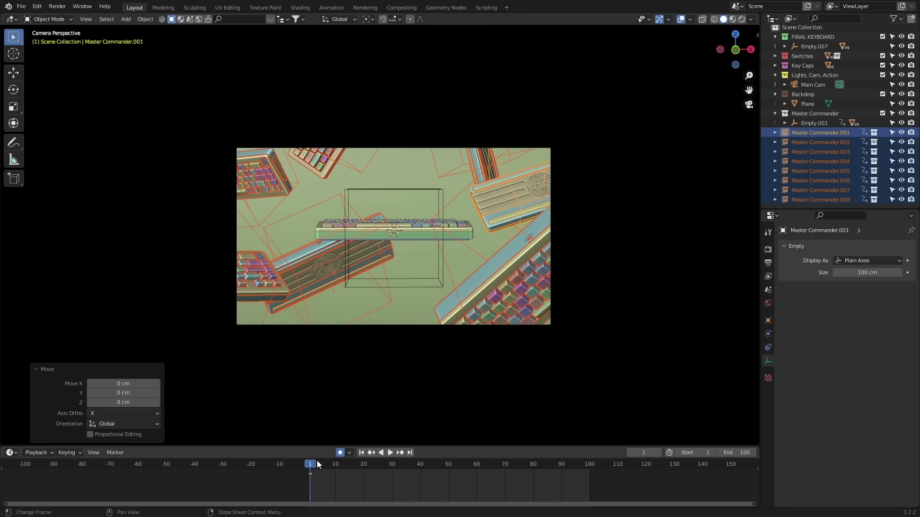
# At frame 100, move the eight keyboard instances down along Z, and adjust Master Commander.005, .006 and .002 separately within the shot.
pyautogui.press('space')
pyautogui.moveTo(317, 464); pyautogui.dragTo(588, 470)
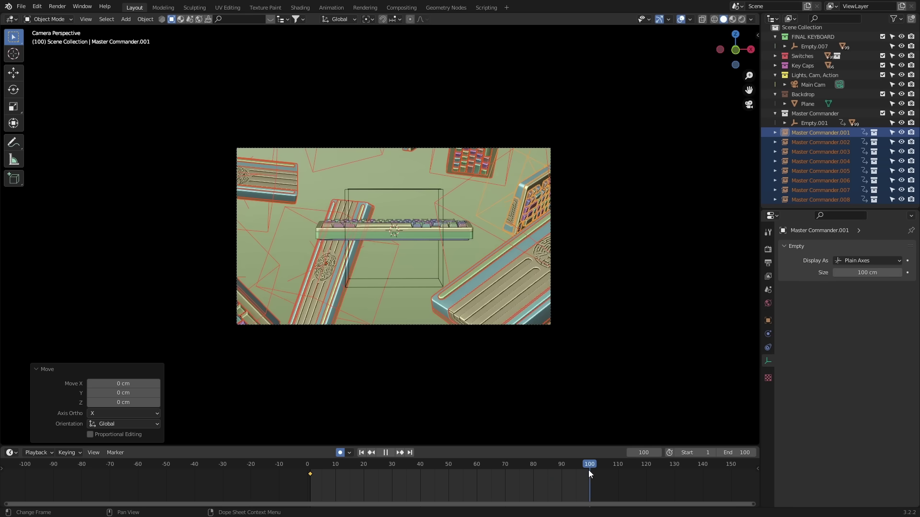
pyautogui.press('g')
pyautogui.press('z')
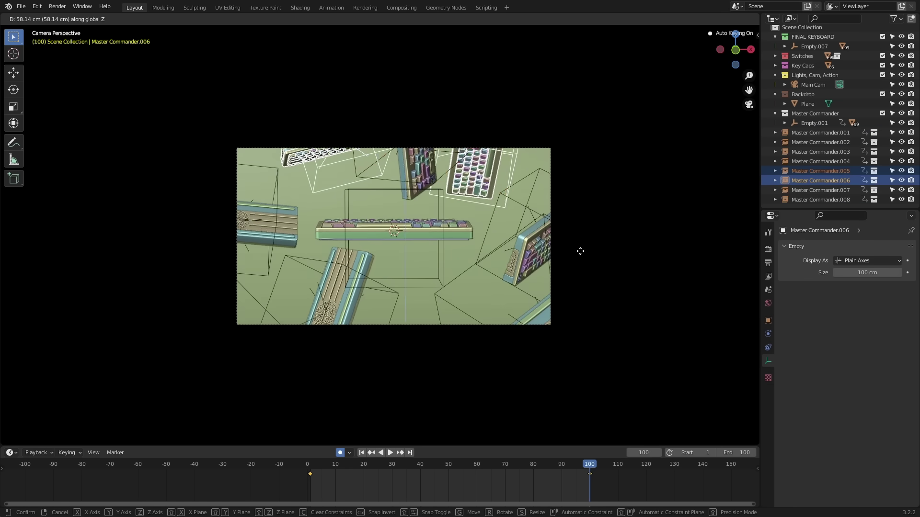
pyautogui.click(584, 245)
pyautogui.click(351, 299)
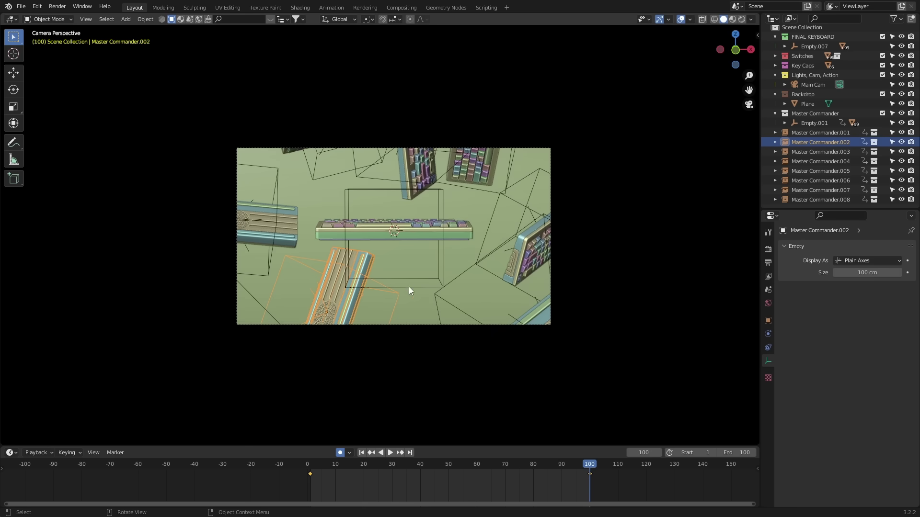
pyautogui.click(405, 308)
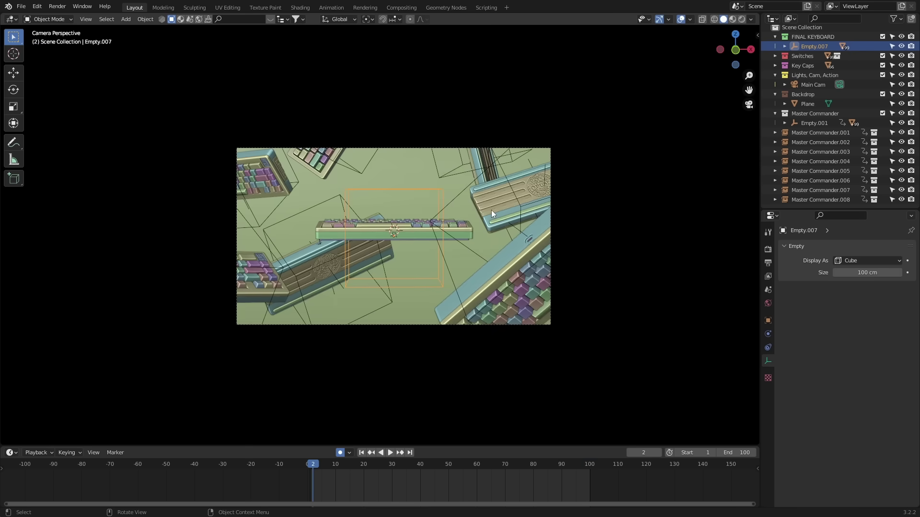
# Keyframe the current rotation of the main keyboard's Empty.007 at frame 1 with a 0° rotation.
pyautogui.press('r')
pyautogui.press('r')
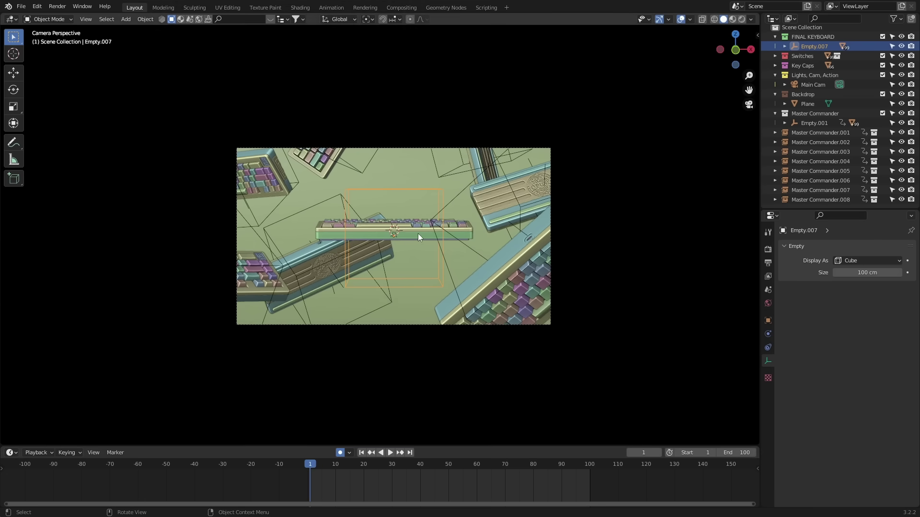
pyautogui.press('r')
pyautogui.click(418, 234)
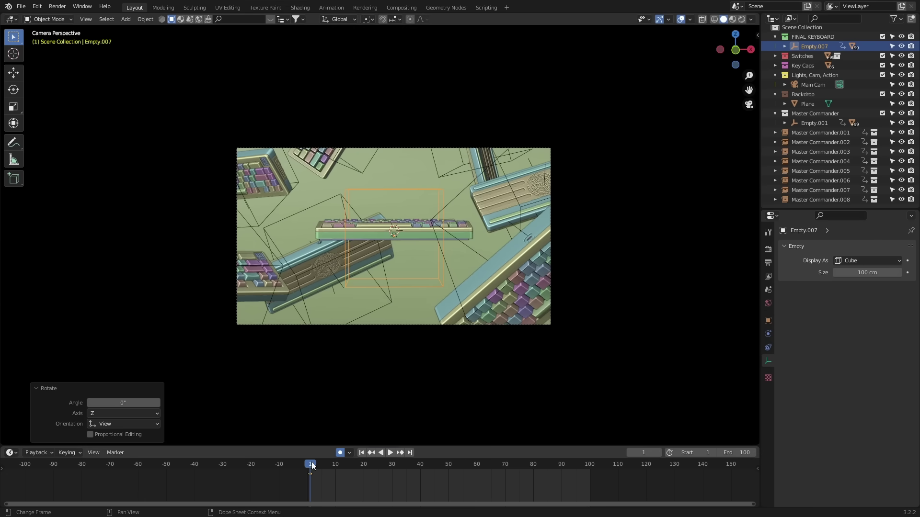
# At frame 100, rotate the main keyboard's Empty.007 around the X axis to tilt its keys toward the camera.
pyautogui.moveTo(312, 466); pyautogui.dragTo(590, 468)
pyautogui.press('r')
pyautogui.press('x')
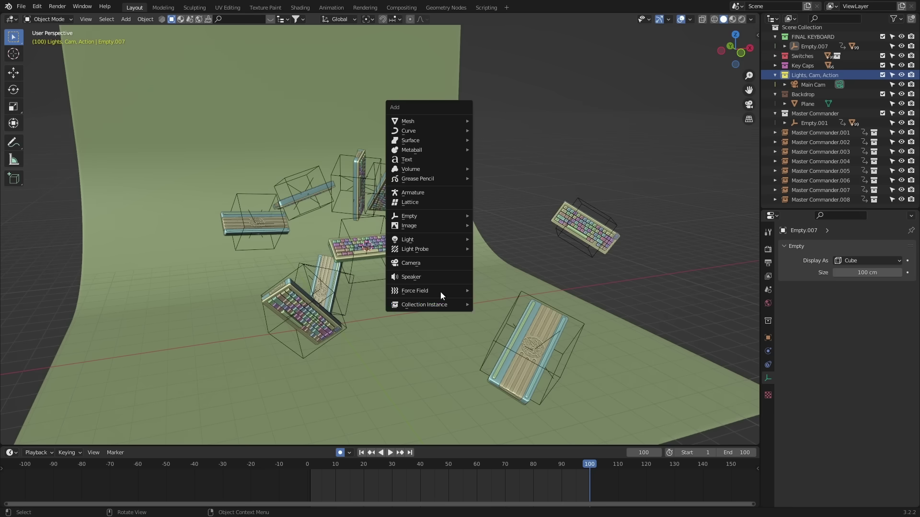
# Add area lights to the Lights, Cam, Action collection by duplicating one and placing the copies around the keyboards.
pyautogui.press('Escape')
pyautogui.hotkey('shift', 'd')
pyautogui.click(504, 269)
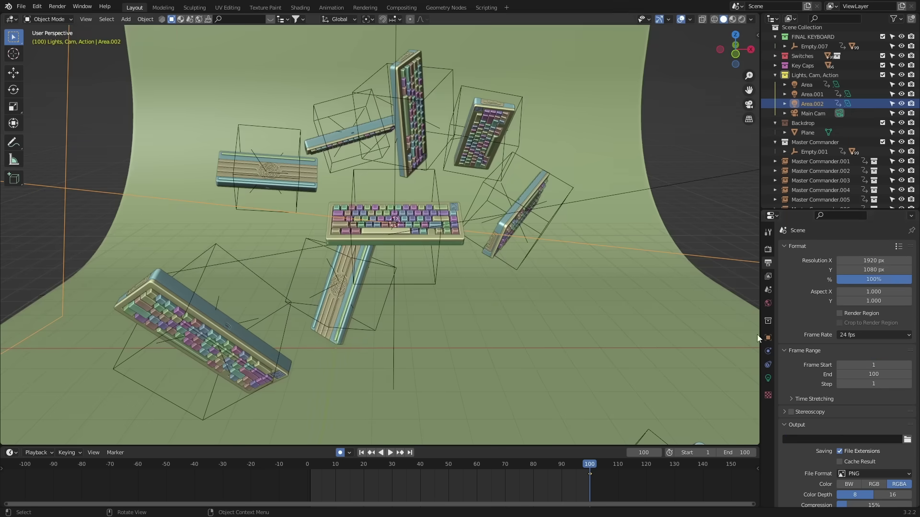